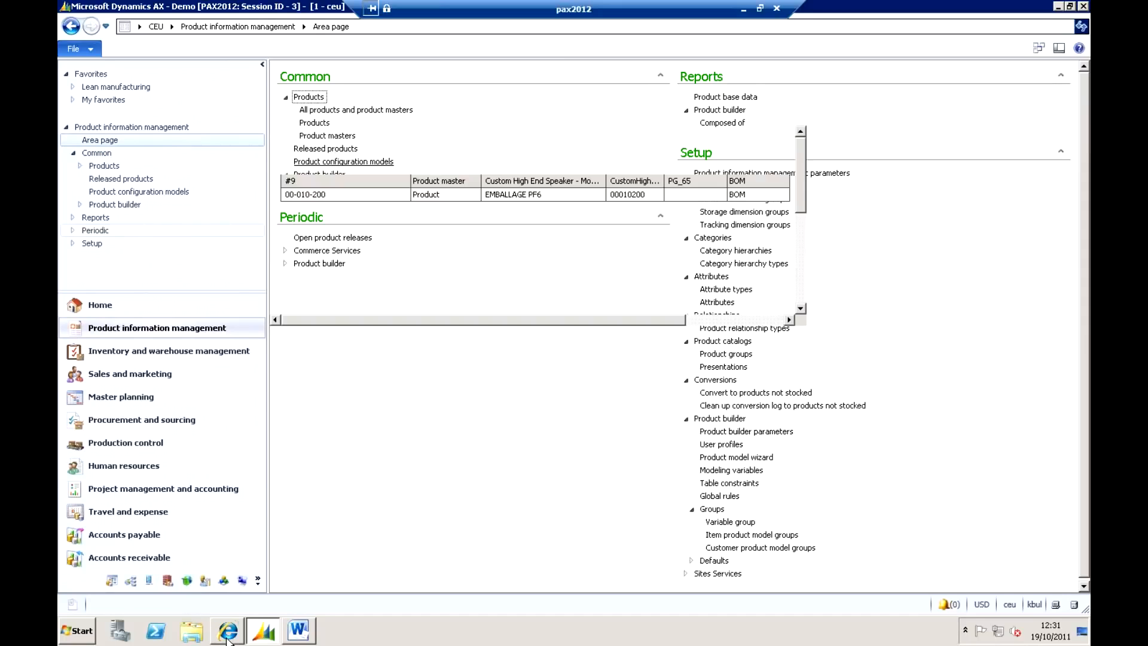
# Filter the released products by item number 1101 and open the route of the High End Speaker.
pyautogui.moveTo(227, 639)
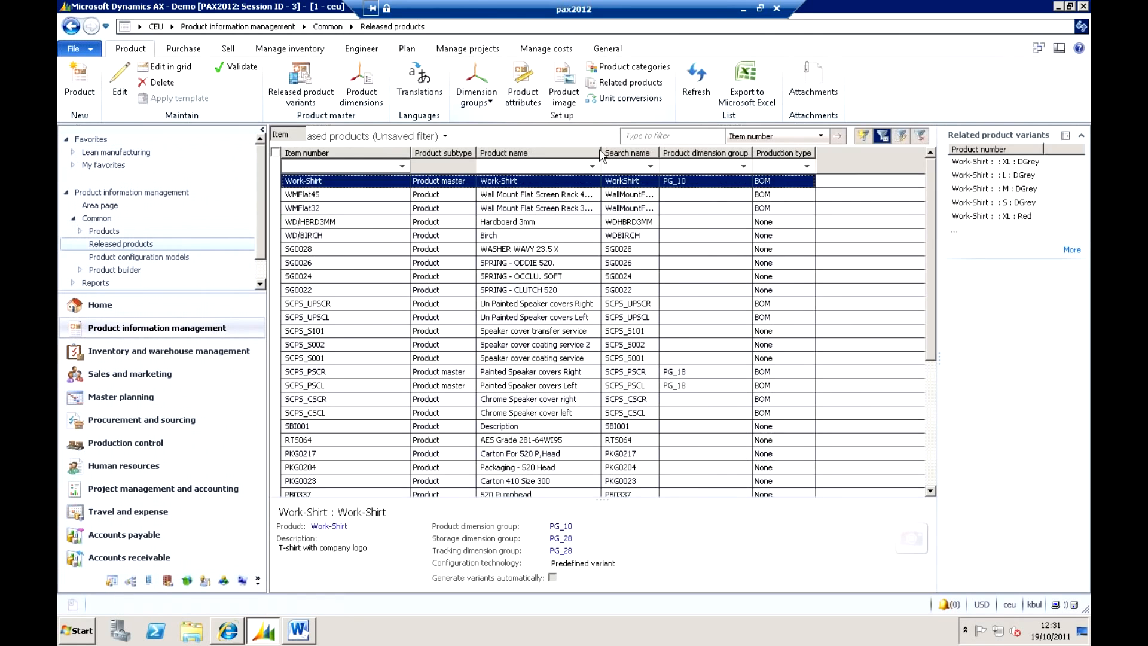
pyautogui.click(662, 137)
pyautogui.write('1101')
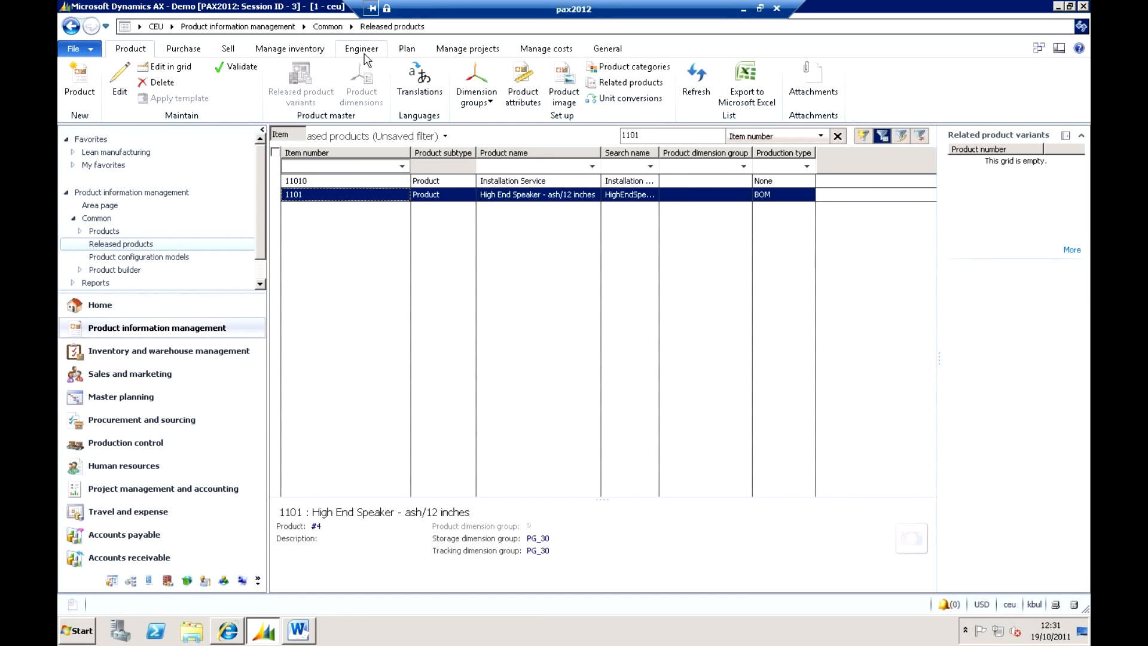
pyautogui.click(361, 49)
pyautogui.click(158, 82)
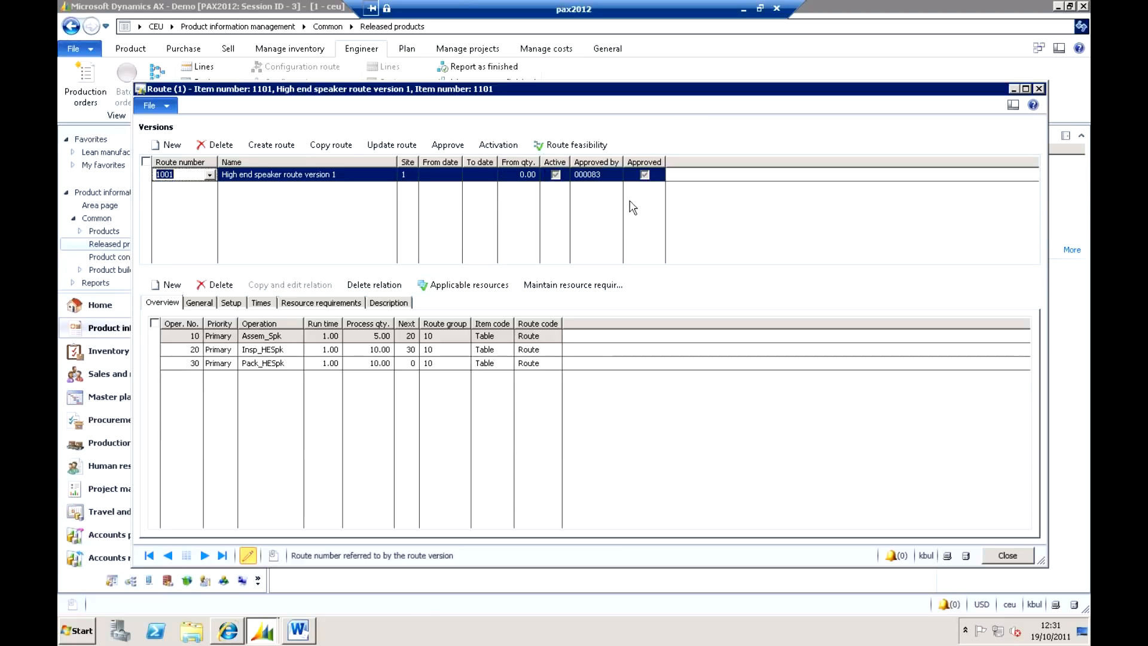
# Look through the three operations of the speaker route and view the times of the Assem_Spk operation.
pyautogui.click(286, 339)
pyautogui.click(291, 351)
pyautogui.click(291, 364)
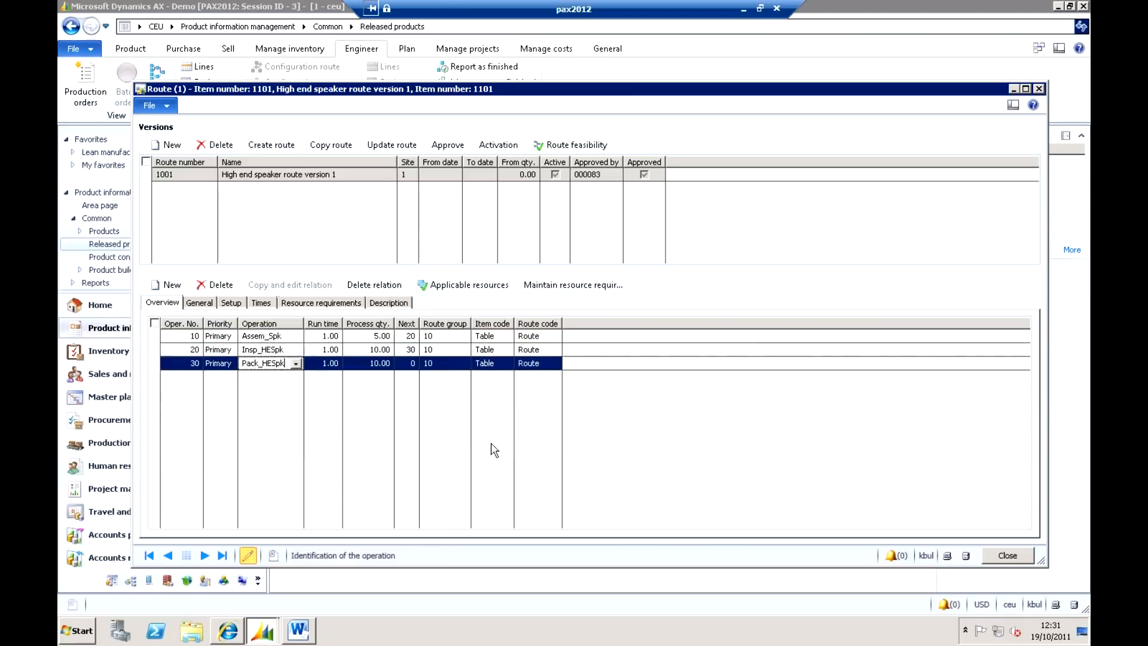
pyautogui.click(278, 337)
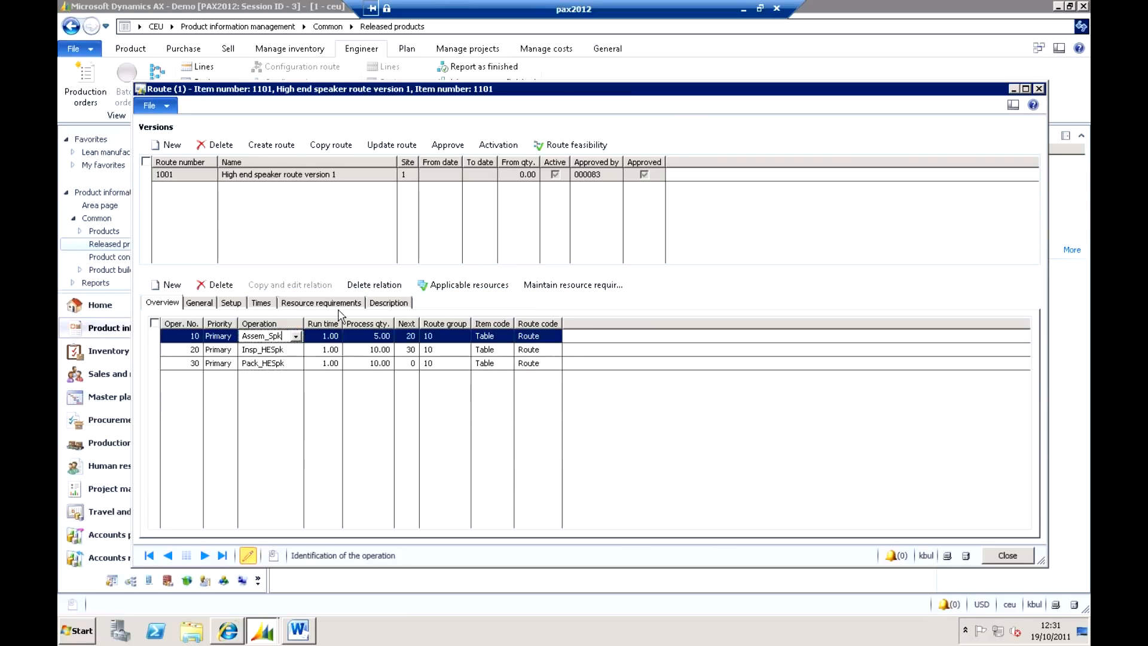
pyautogui.click(261, 303)
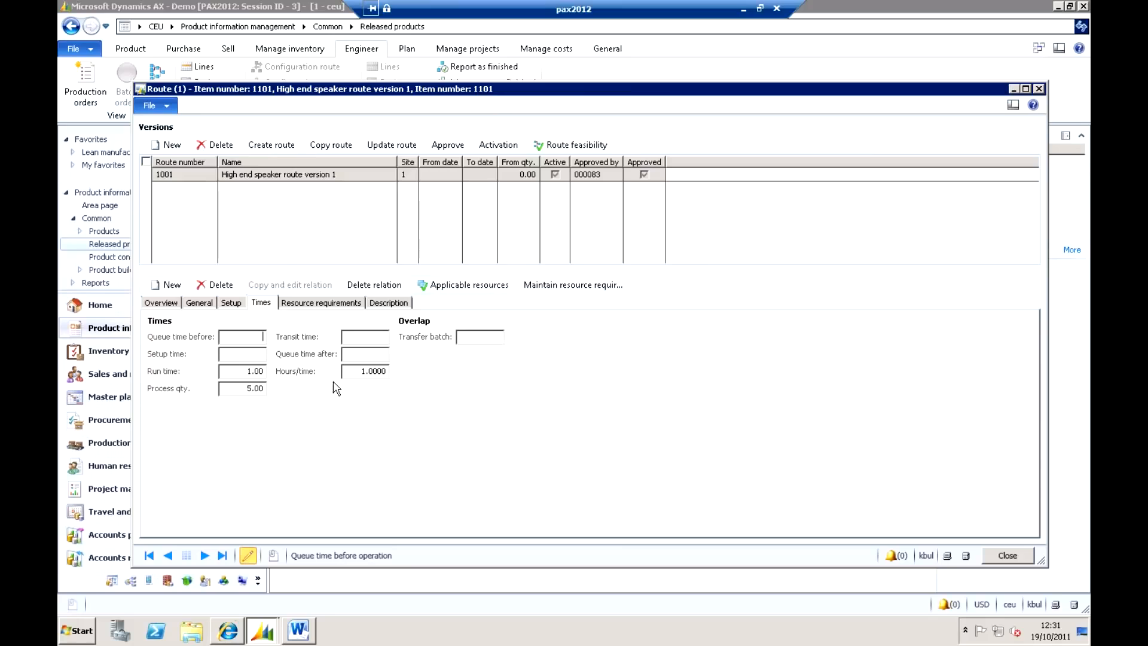
# View the resource requirements of the Assem_Spk operation and the resource groups available for its requirement.
pyautogui.click(321, 302)
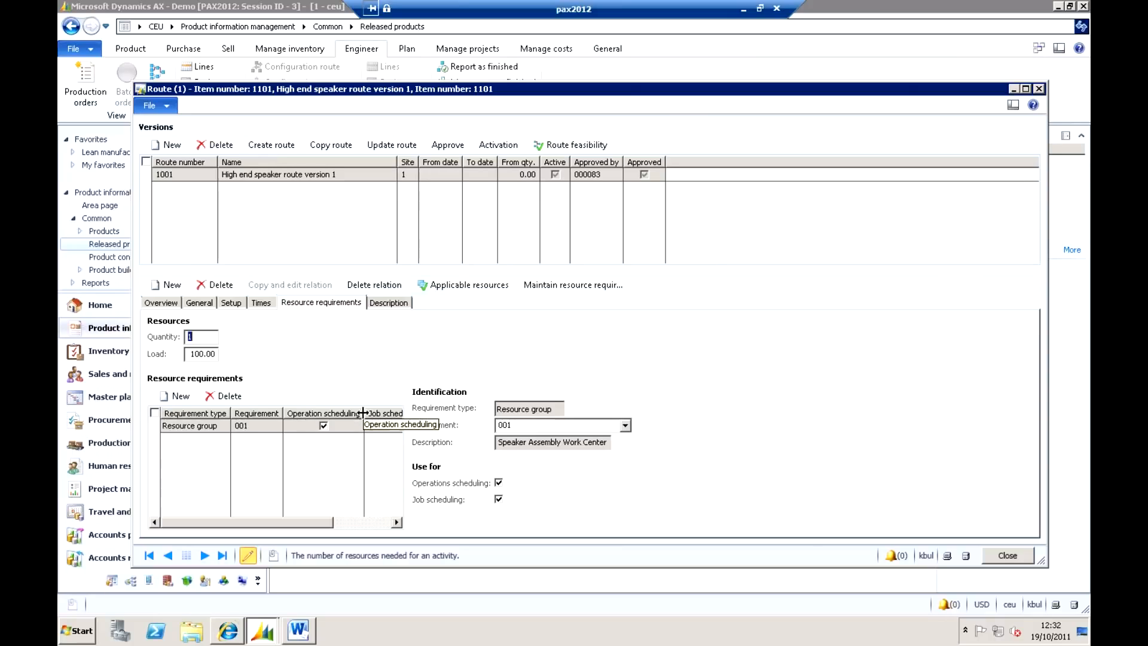
pyautogui.click(272, 428)
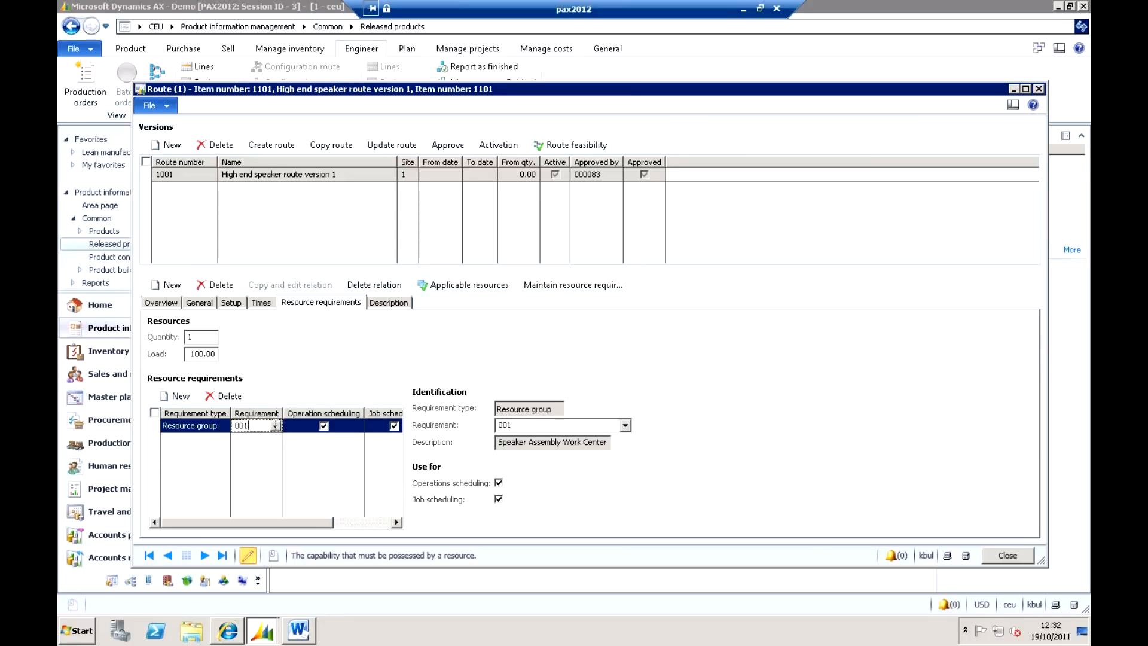
pyautogui.click(221, 428)
pyautogui.click(274, 428)
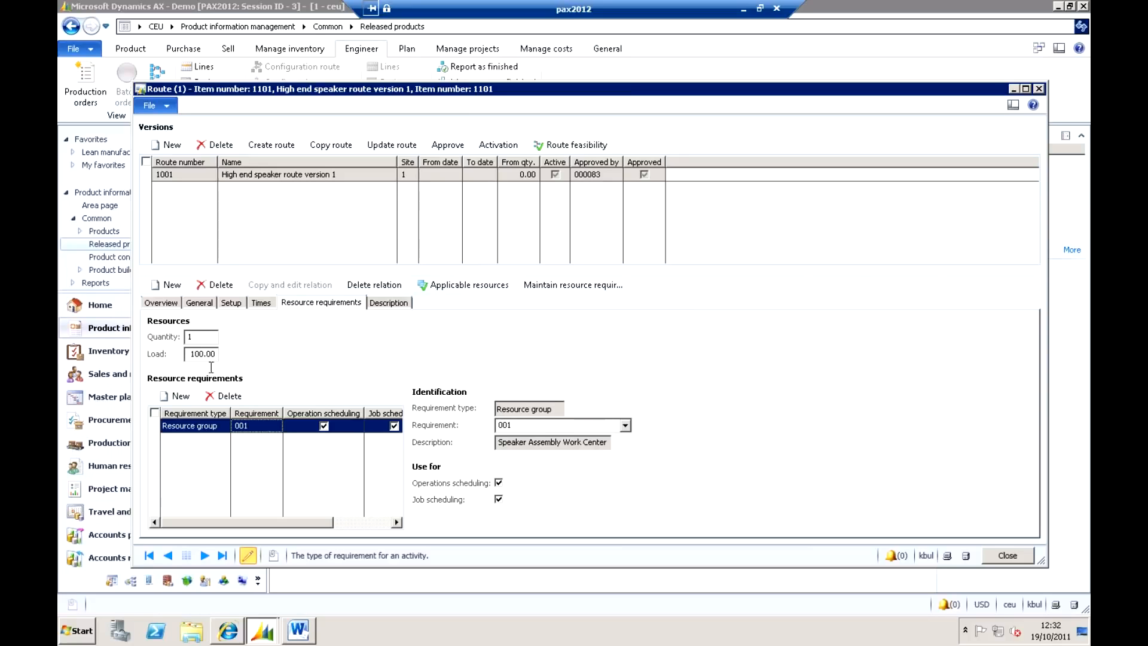
pyautogui.click(262, 428)
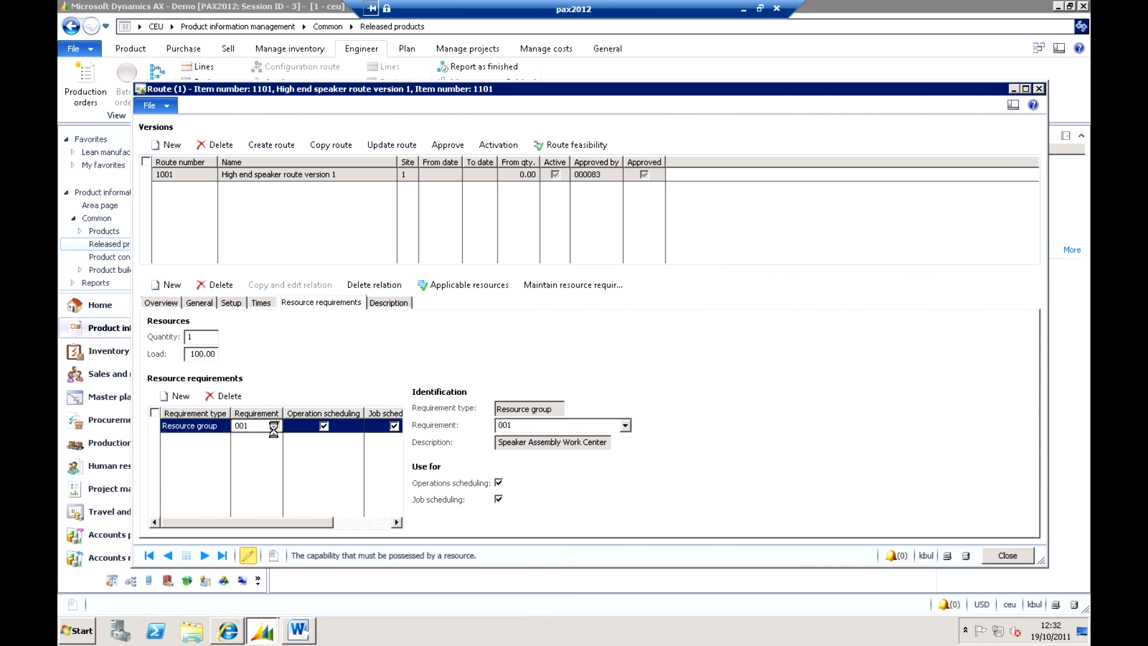
pyautogui.click(275, 426)
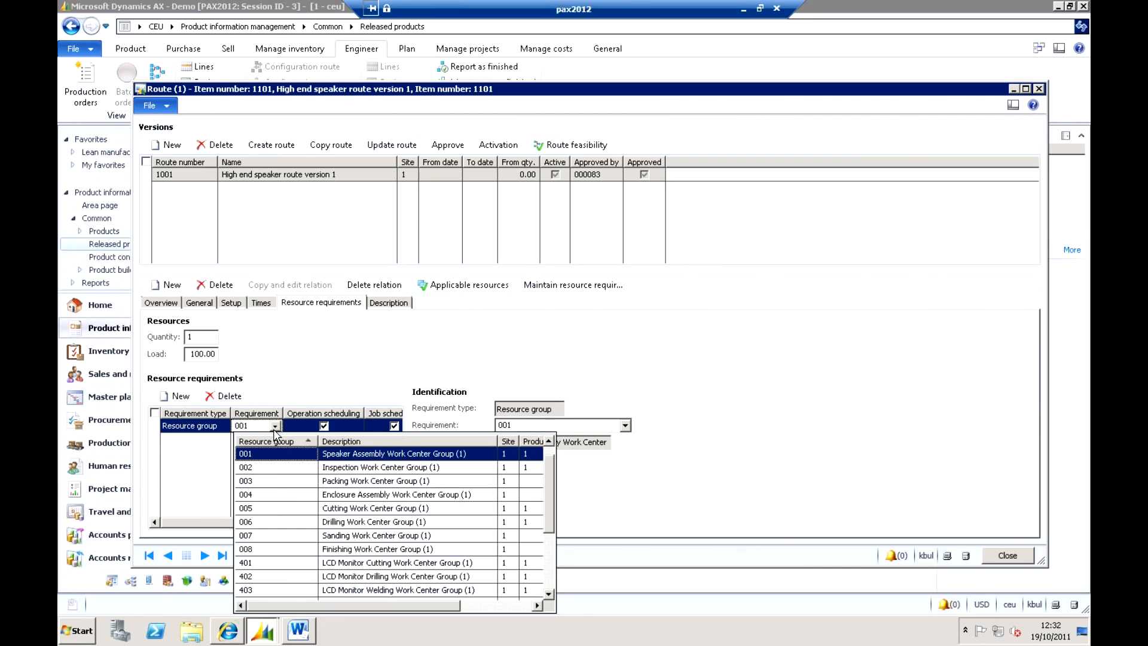
pyautogui.click(225, 435)
# Add a resource requirement of type Skill with the requirement Cords-cec to the Assem_Spk operation.
pyautogui.click(181, 396)
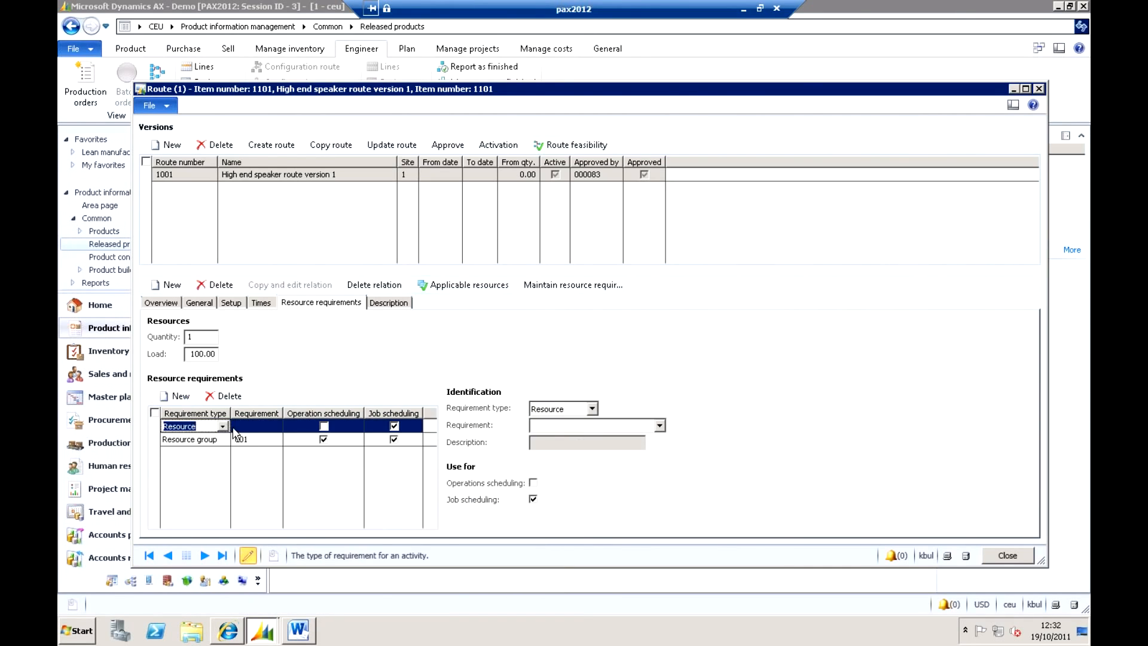
pyautogui.click(223, 427)
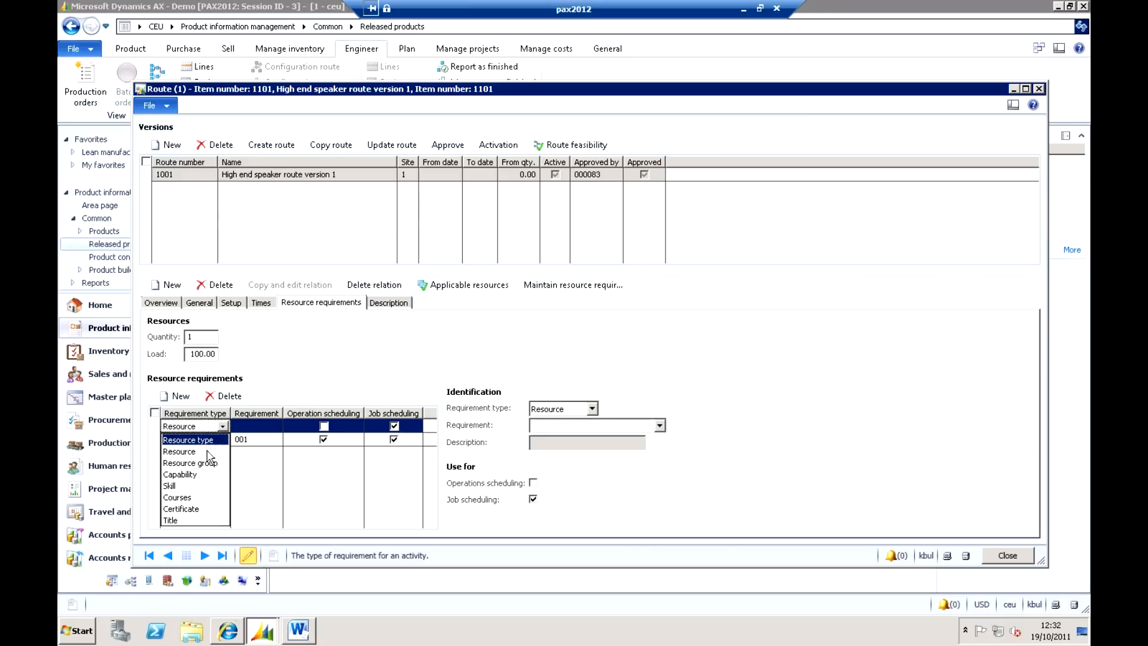
pyautogui.click(185, 487)
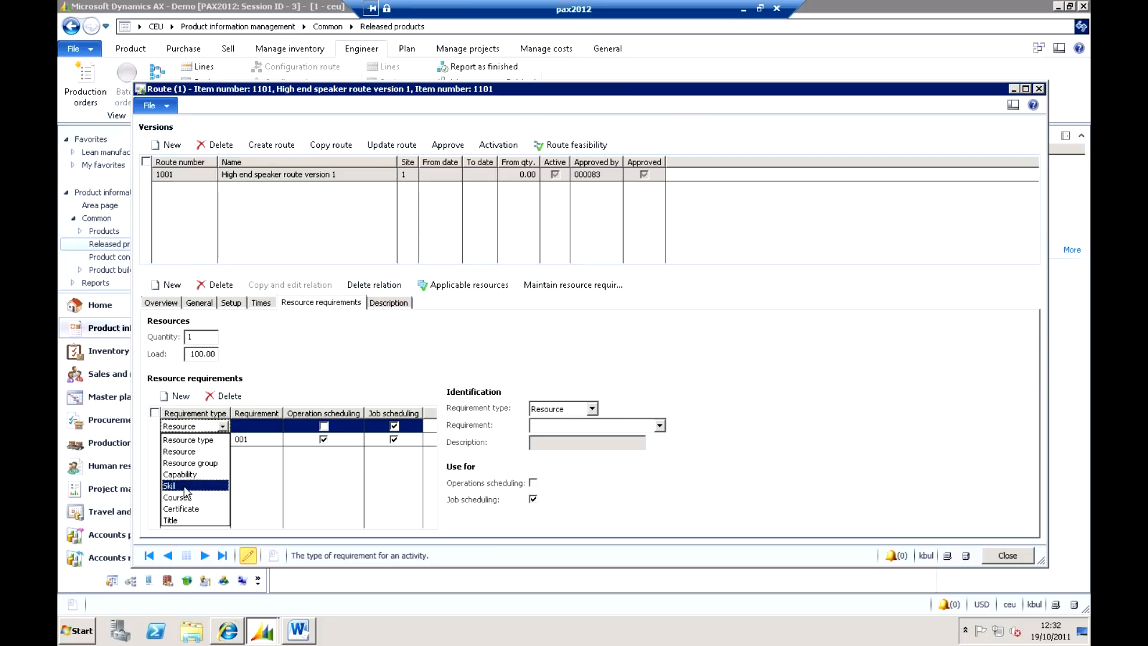
pyautogui.click(275, 427)
pyautogui.click(276, 427)
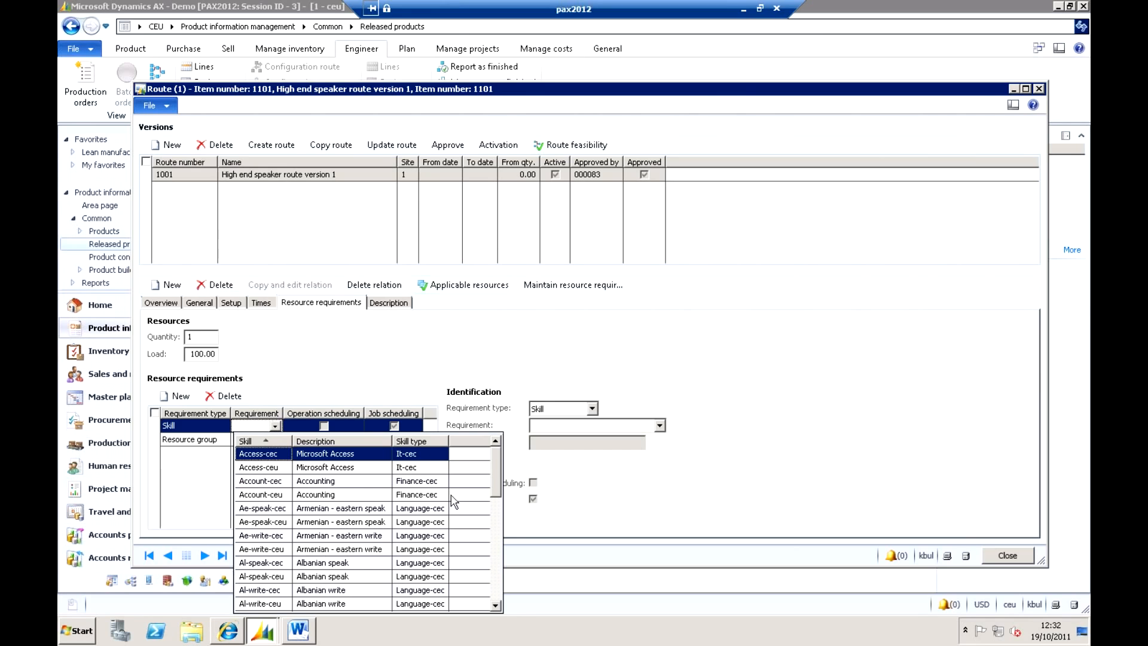
pyautogui.moveTo(498, 484); pyautogui.dragTo(496, 583)
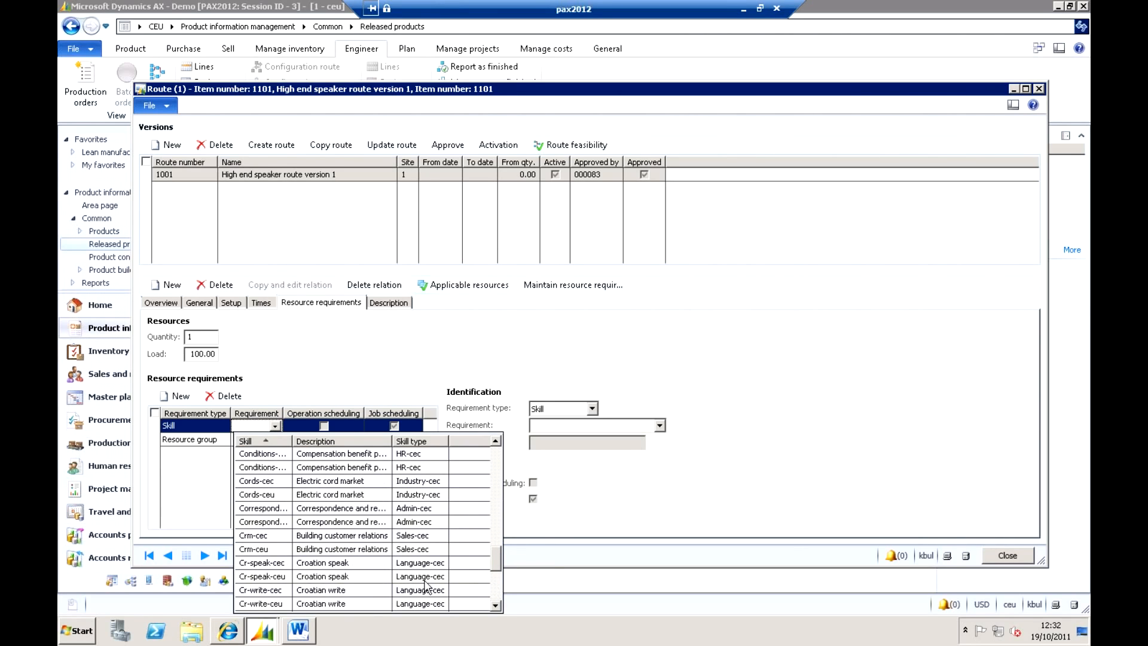
pyautogui.click(269, 482)
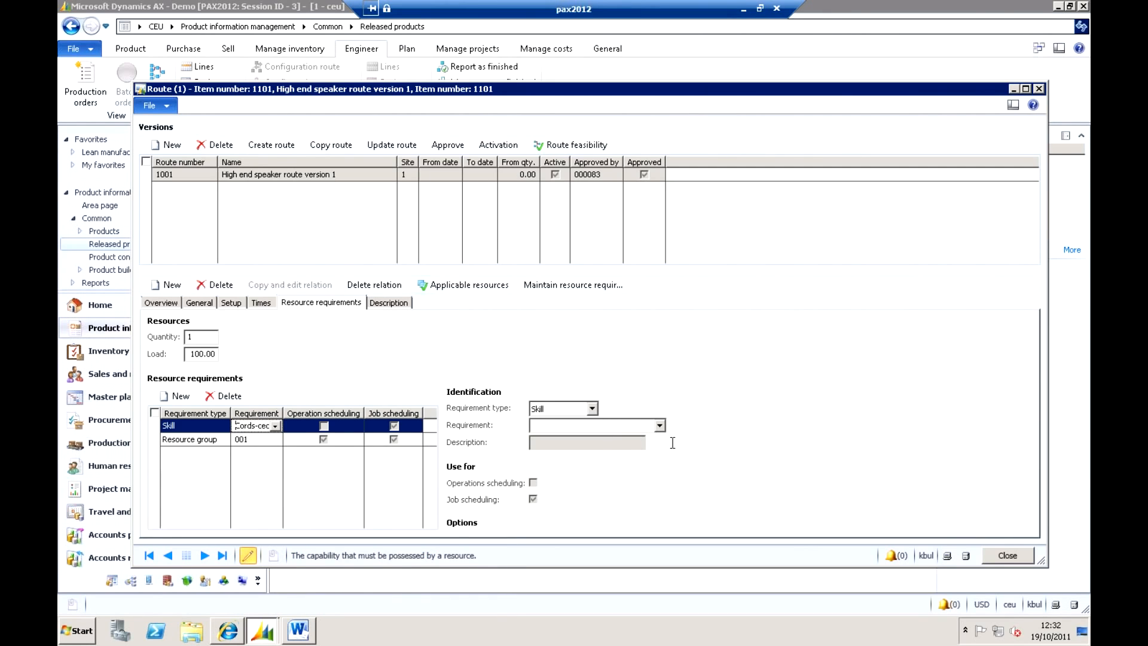
pyautogui.click(658, 425)
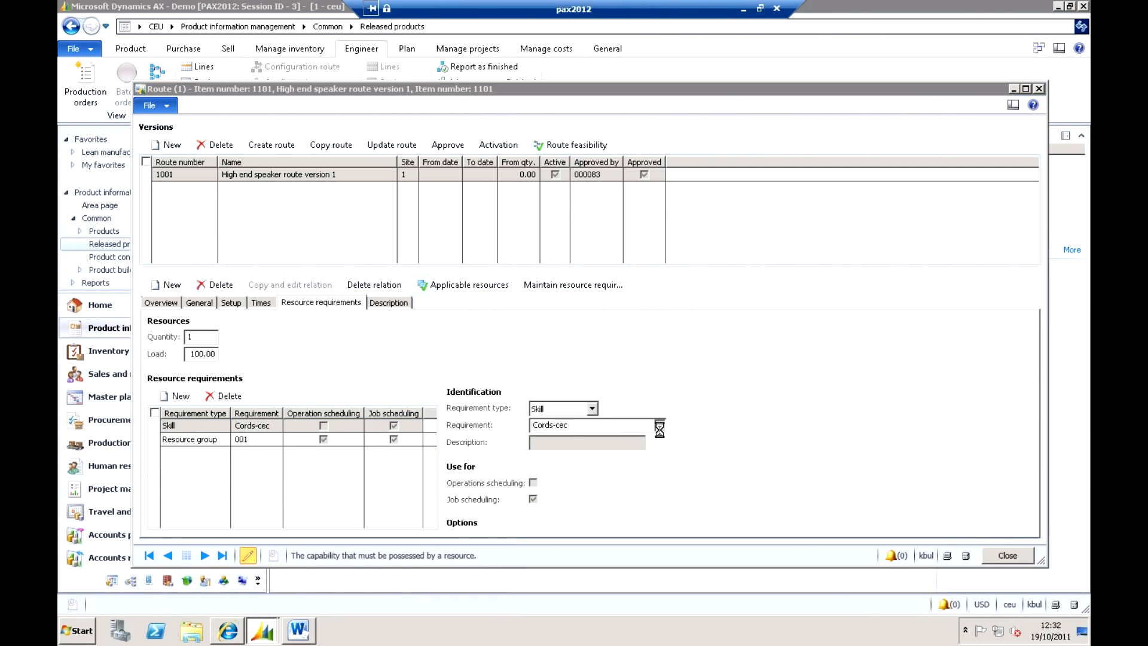
pyautogui.click(599, 481)
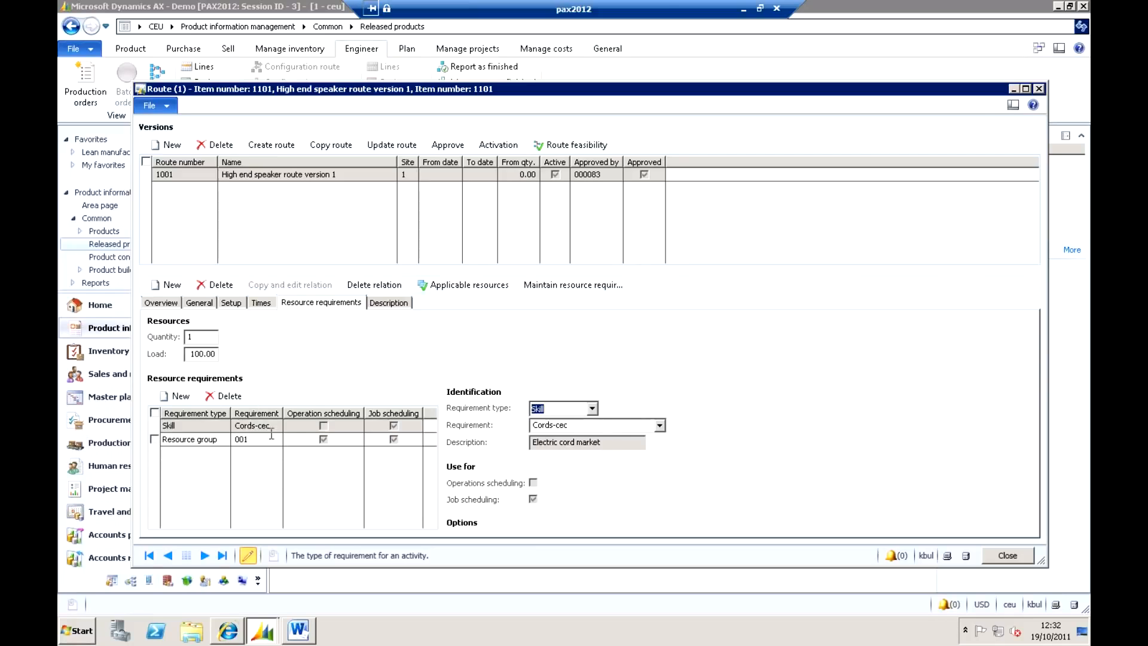
# Check the available requirement types for the Cords-cec skill requirement and delete that requirement from the operation.
pyautogui.click(226, 426)
pyautogui.click(223, 426)
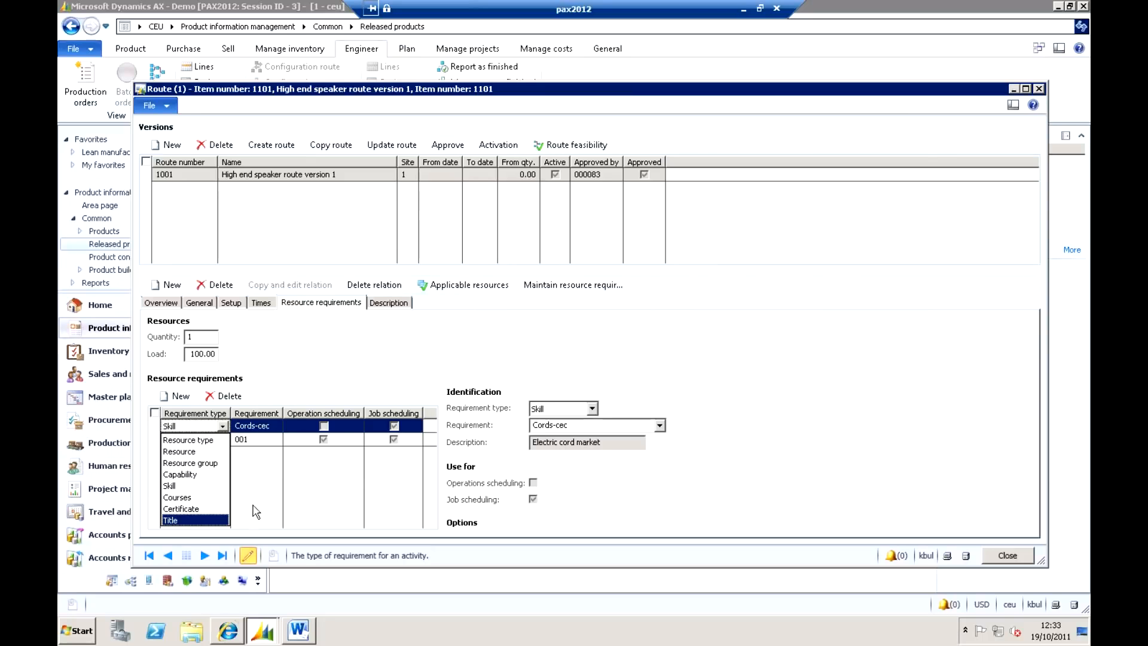
pyautogui.click(342, 358)
pyautogui.click(230, 397)
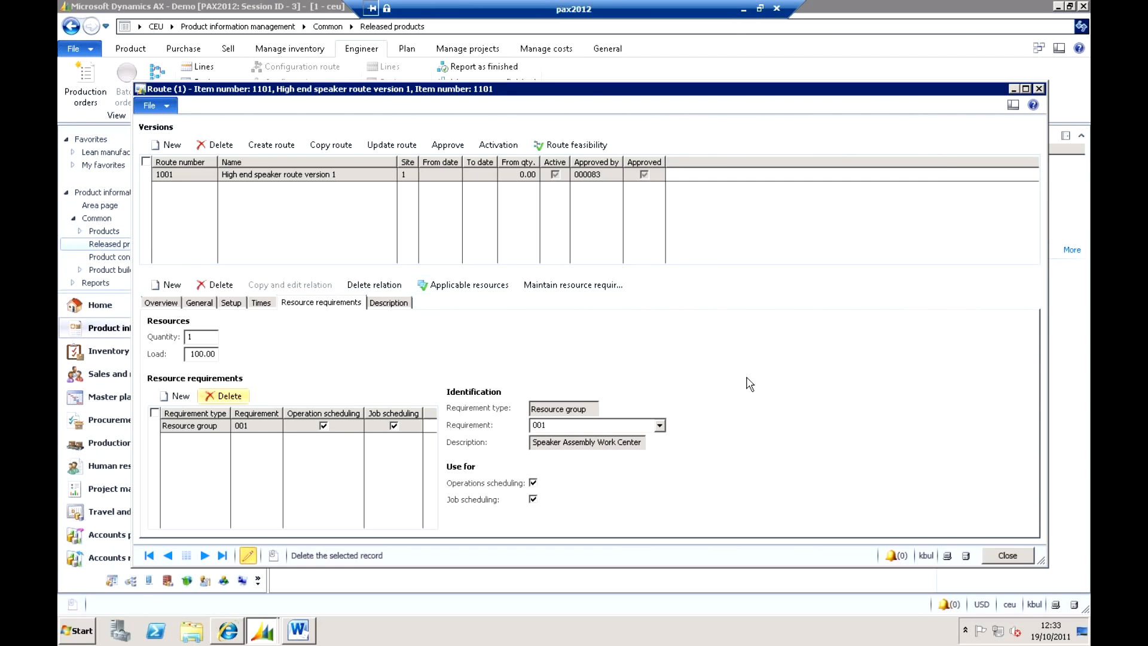
# Close the route and open the list of all production orders in Production control.
pyautogui.press('Escape')
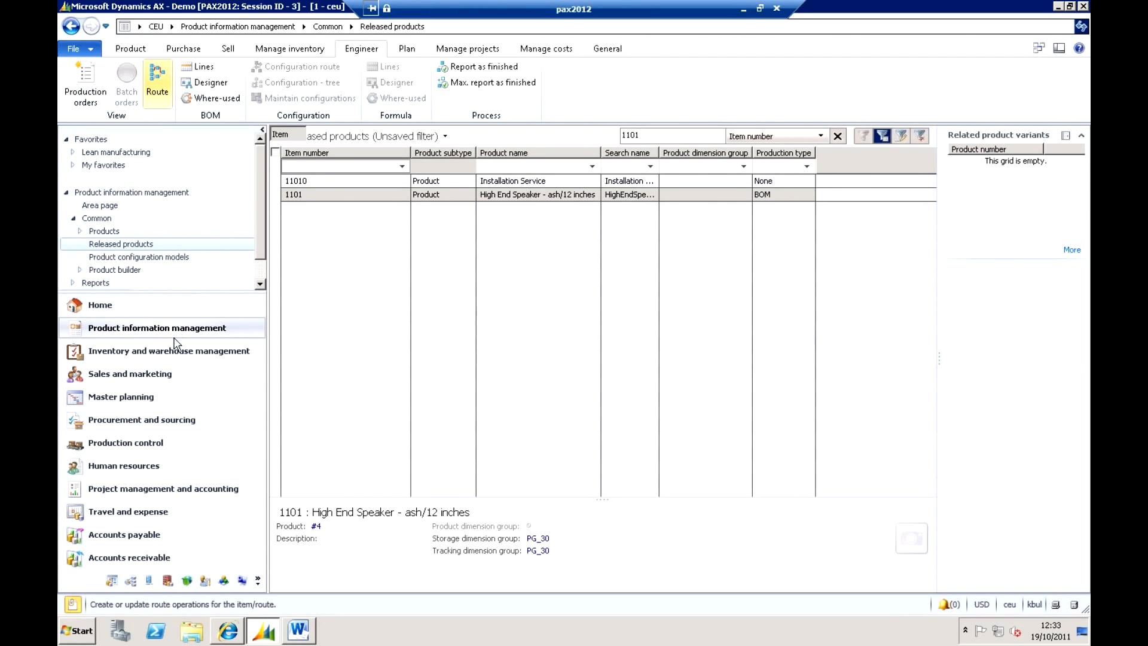
pyautogui.click(150, 444)
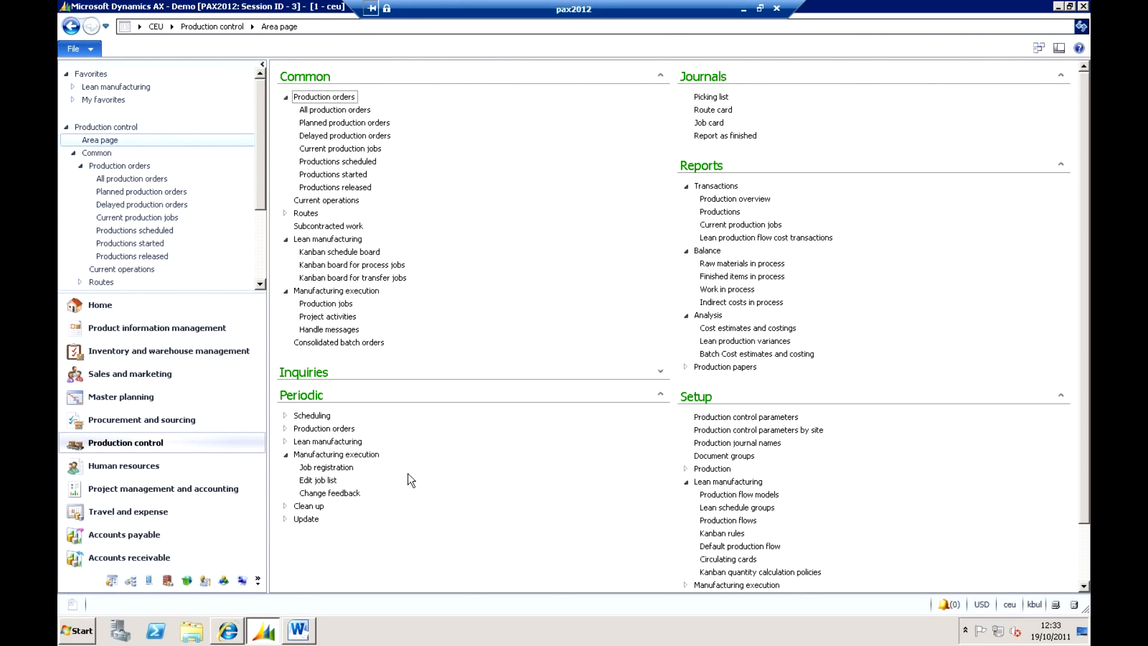
pyautogui.click(349, 110)
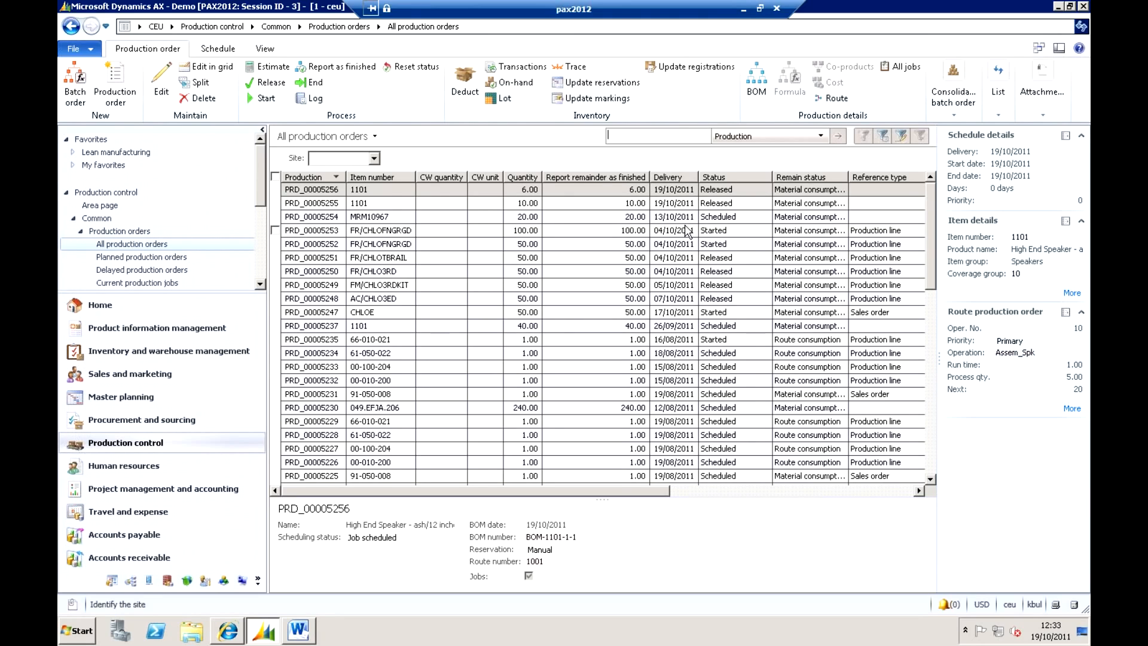
# Select the production order for 6 units of item 1101 and open job scheduling for it.
pyautogui.click(388, 193)
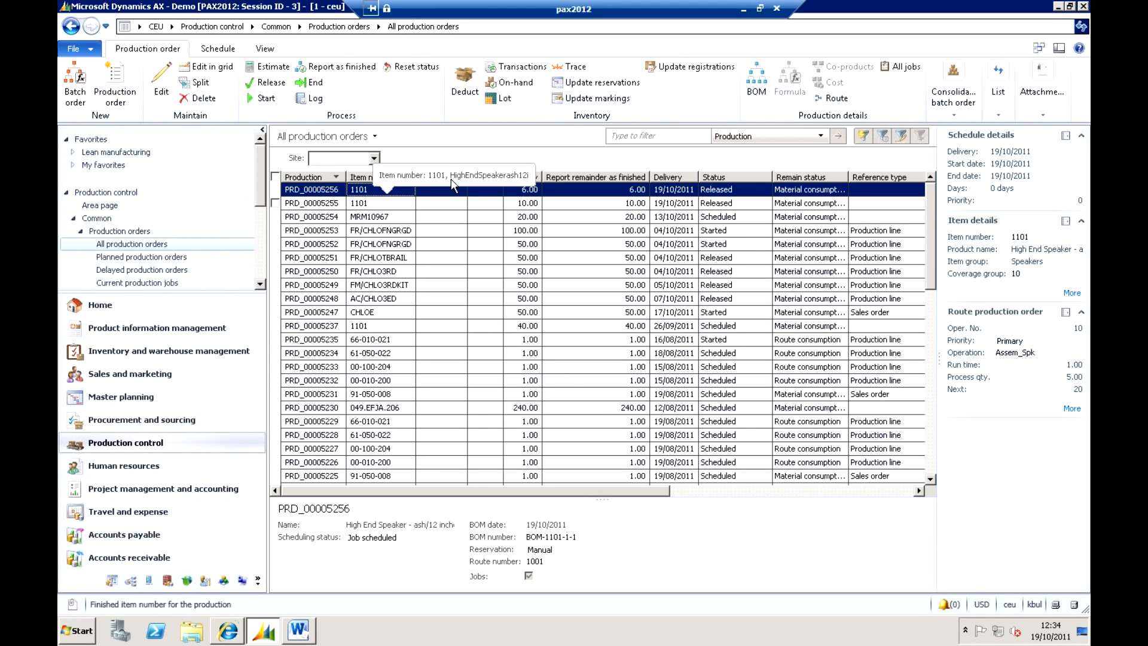
pyautogui.click(373, 204)
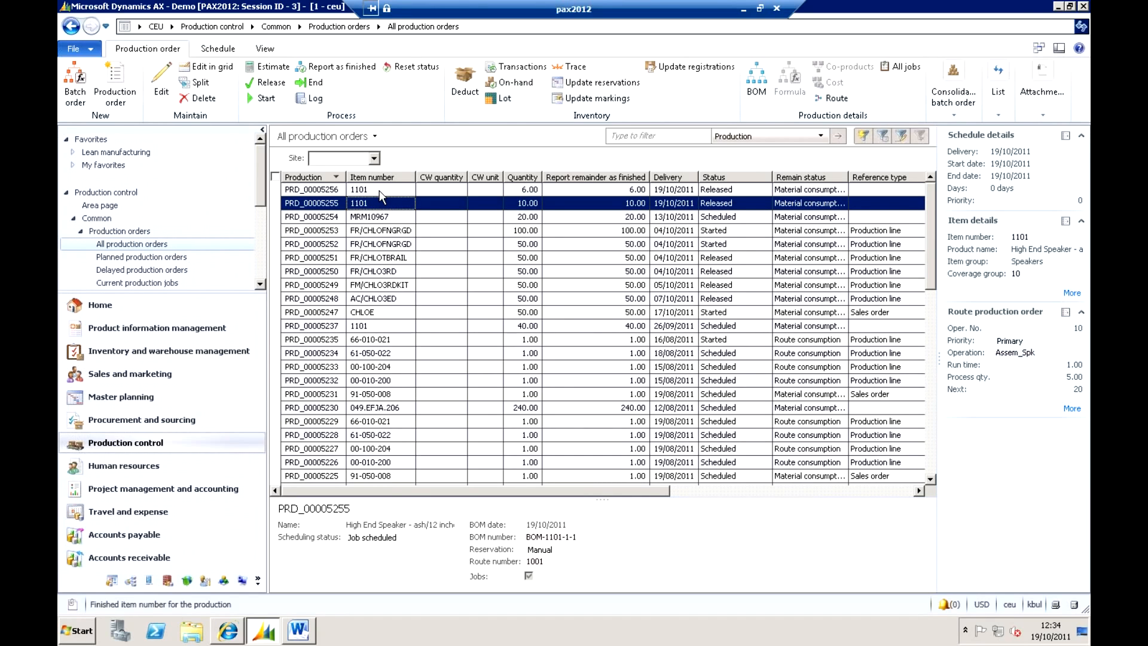
pyautogui.click(379, 190)
pyautogui.click(216, 49)
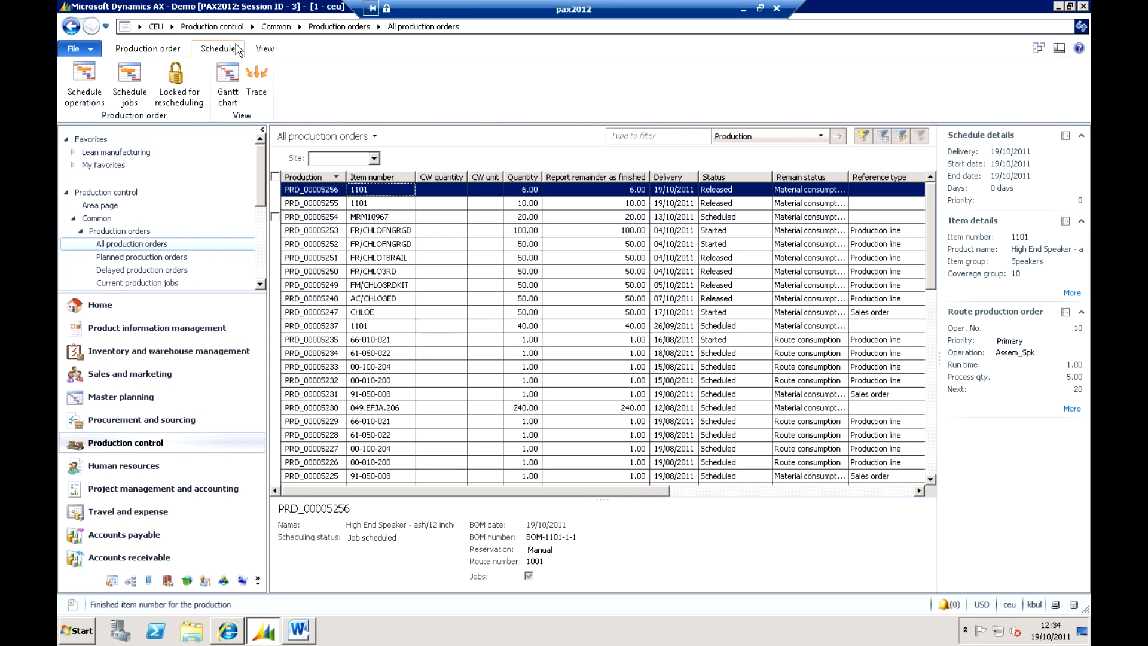
pyautogui.click(128, 84)
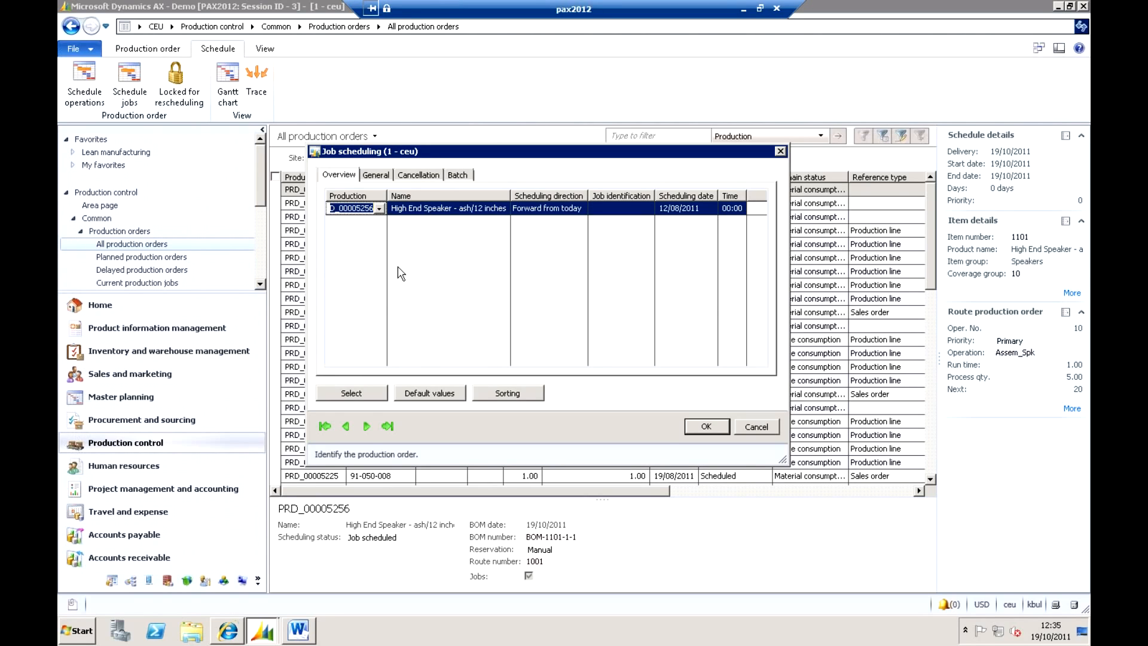
# Review the scheduling directions in the general job scheduling settings and choose Forward from today.
pyautogui.click(375, 176)
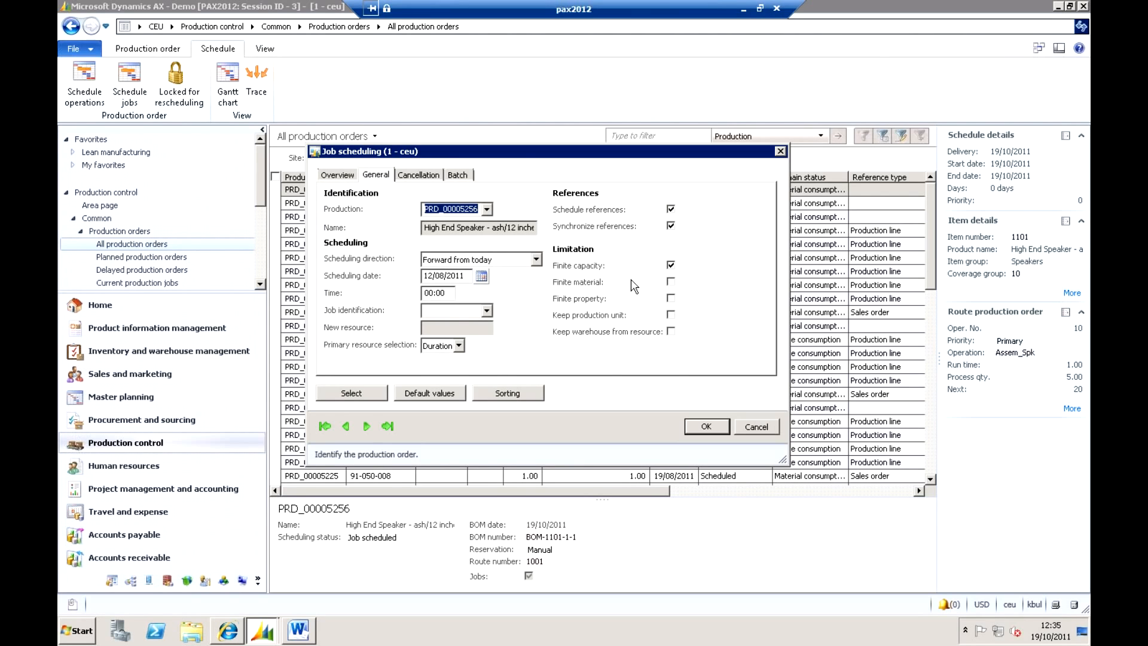
pyautogui.click(536, 259)
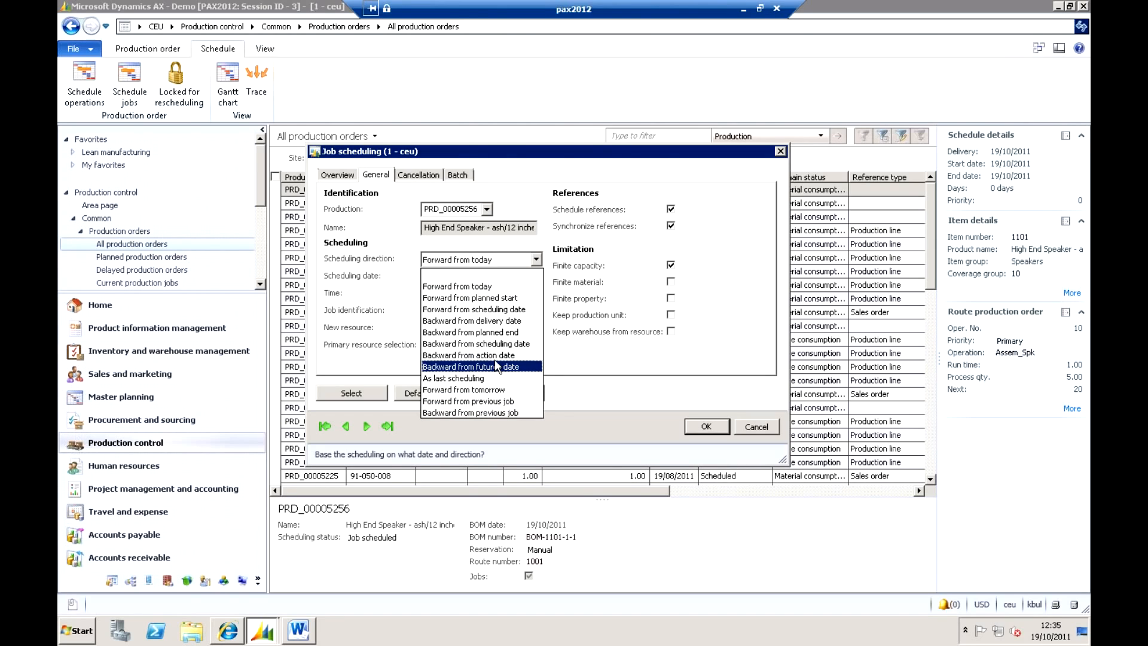
pyautogui.press('Up')
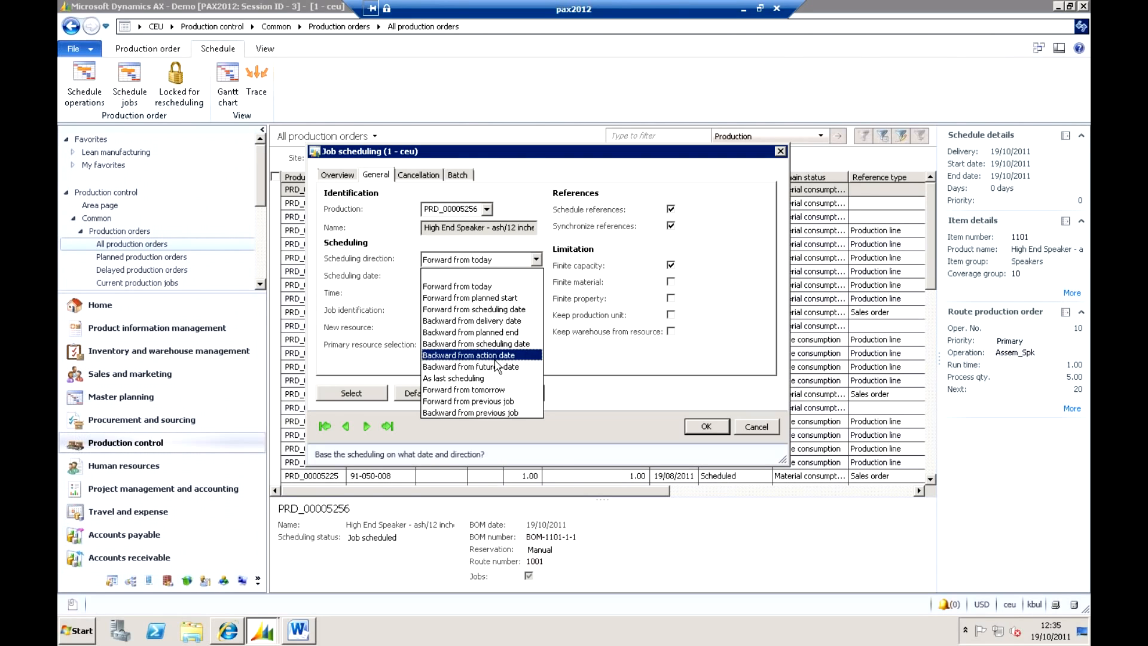
pyautogui.click(494, 287)
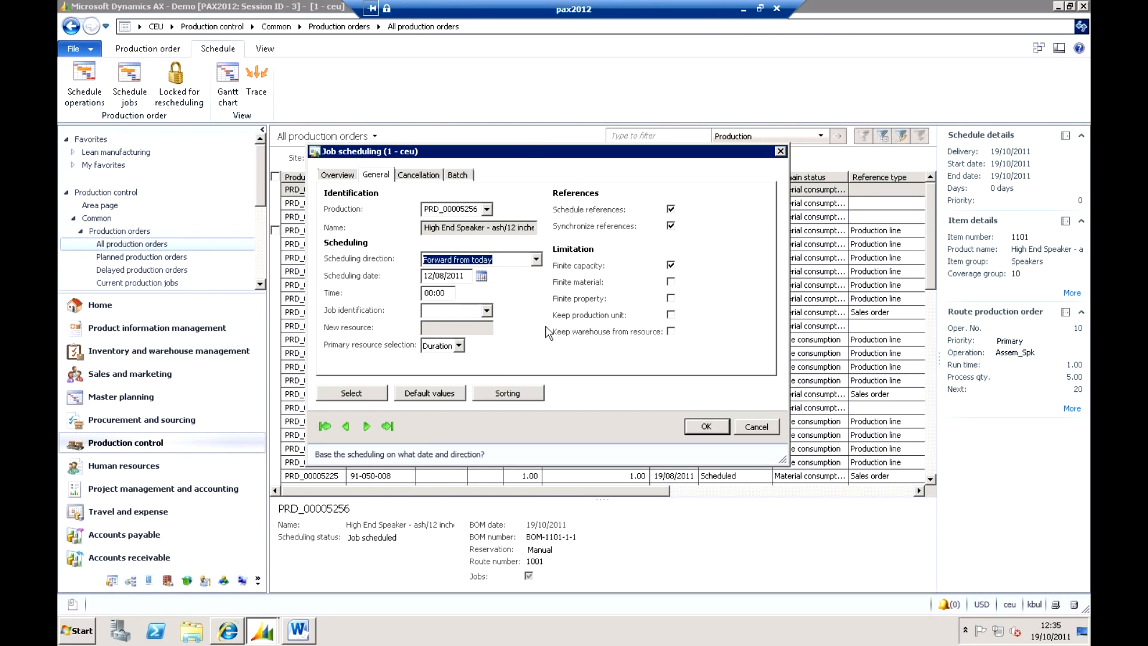
# Try switching the Finite capacity and Finite material limitations, returning each to its original setting.
pyautogui.click(671, 266)
pyautogui.click(671, 266)
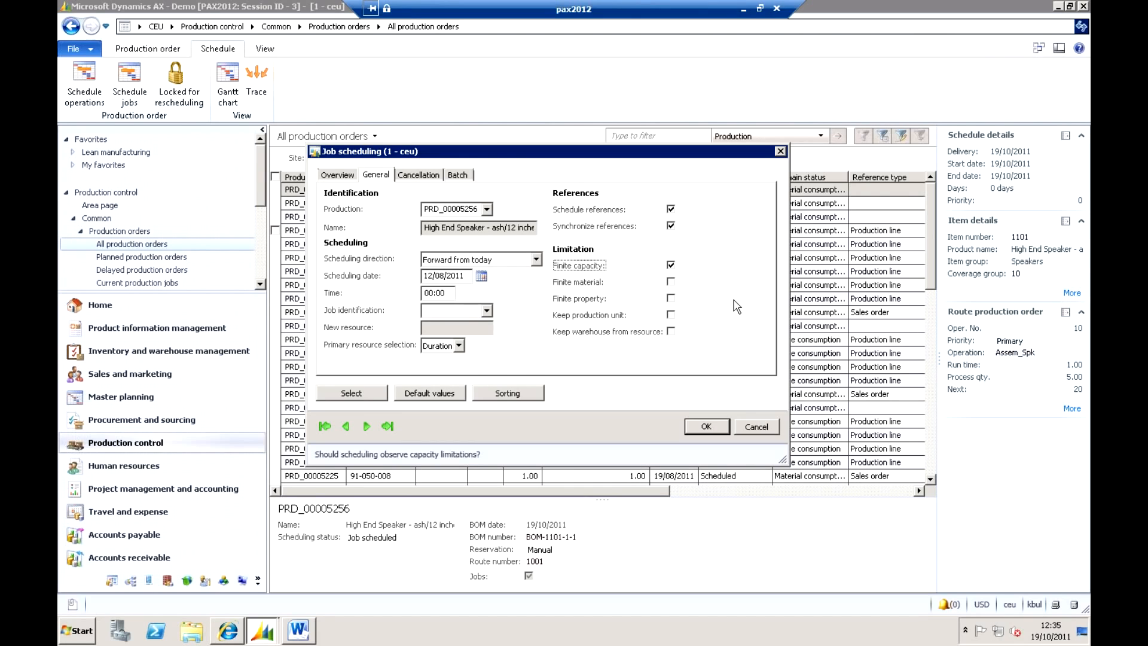
pyautogui.click(670, 283)
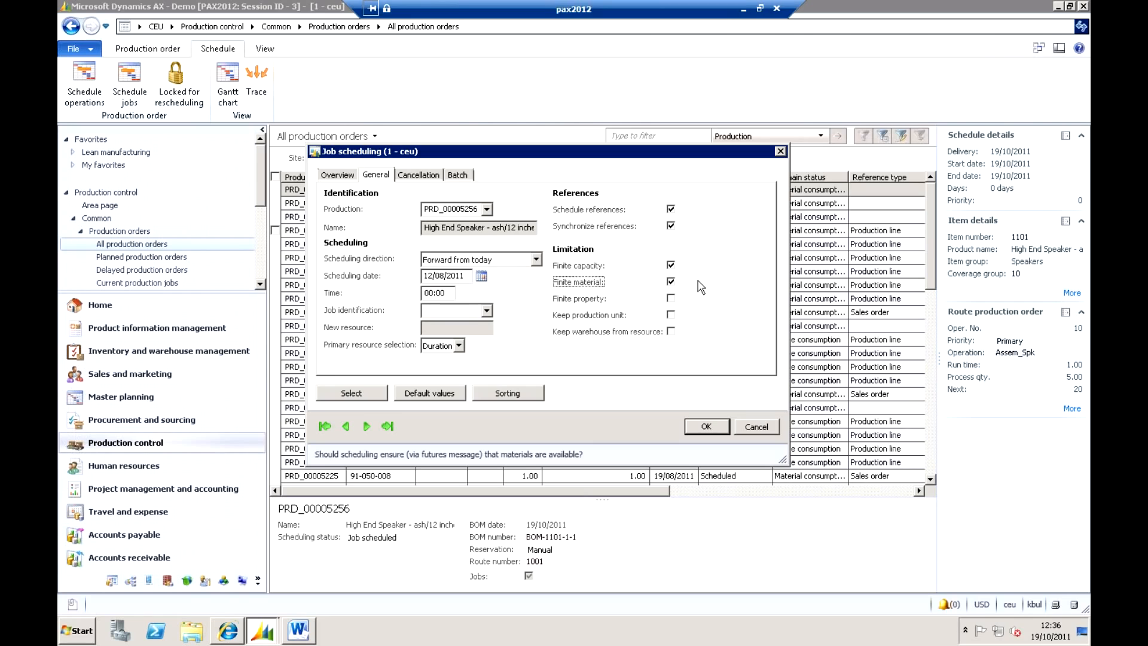
pyautogui.click(670, 281)
# Review the cancellation options for job scheduling and check the scheduling direction in the order overview.
pyautogui.click(411, 176)
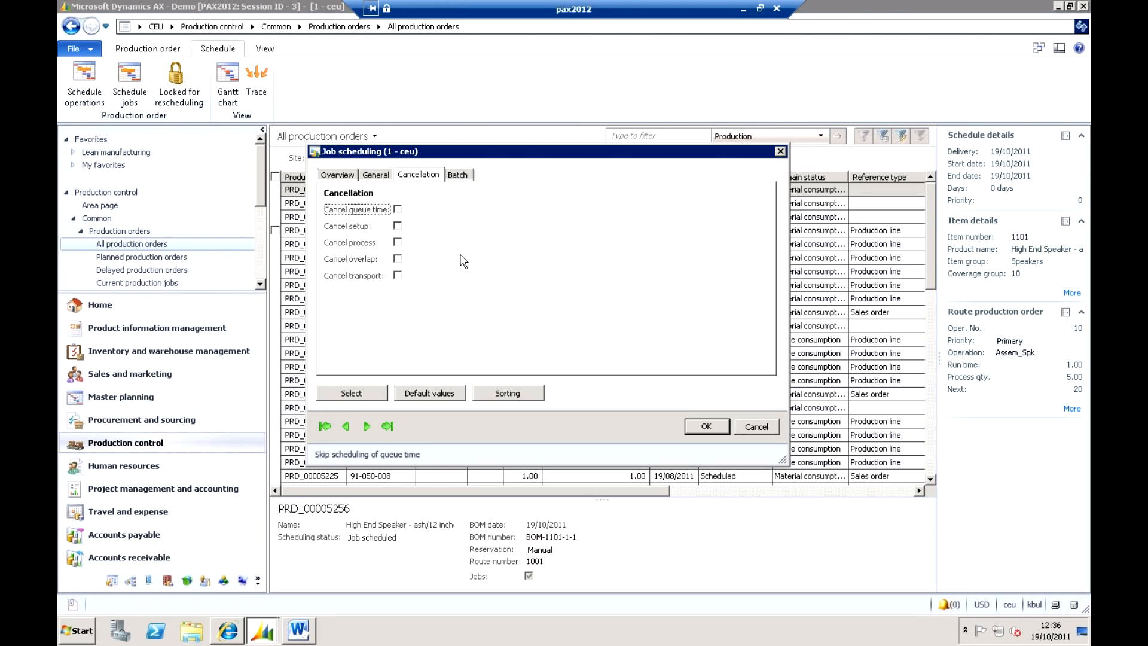
pyautogui.click(346, 177)
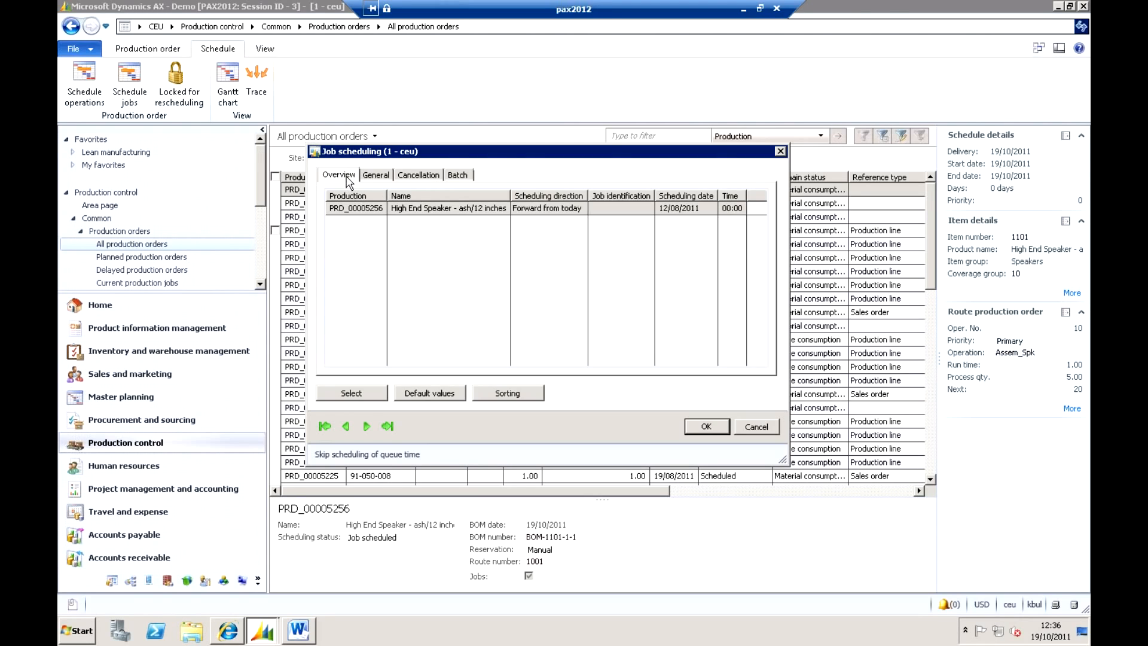
pyautogui.click(562, 209)
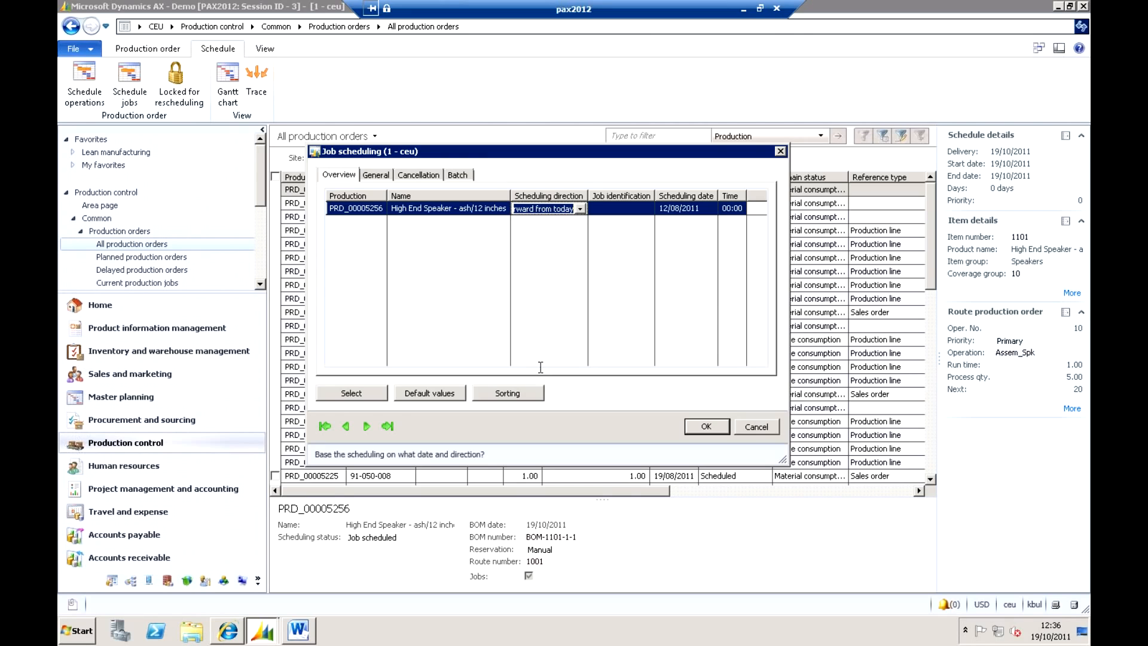
# Review the available sorting sequences for job scheduling and cancel without changing the sort order.
pyautogui.click(527, 394)
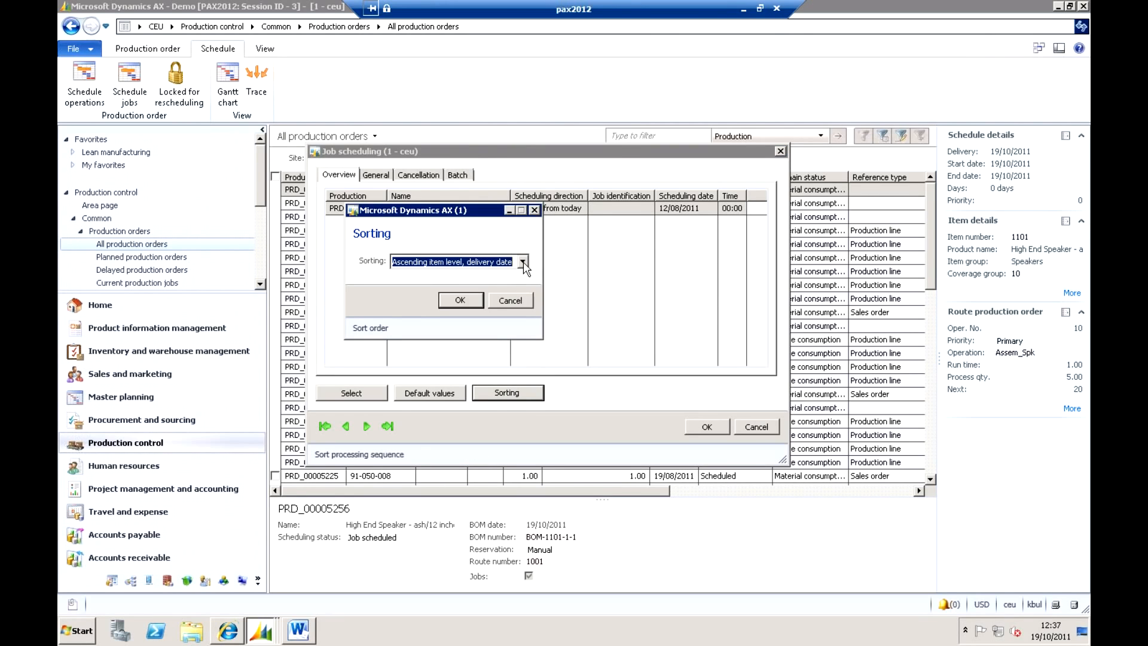
pyautogui.click(523, 262)
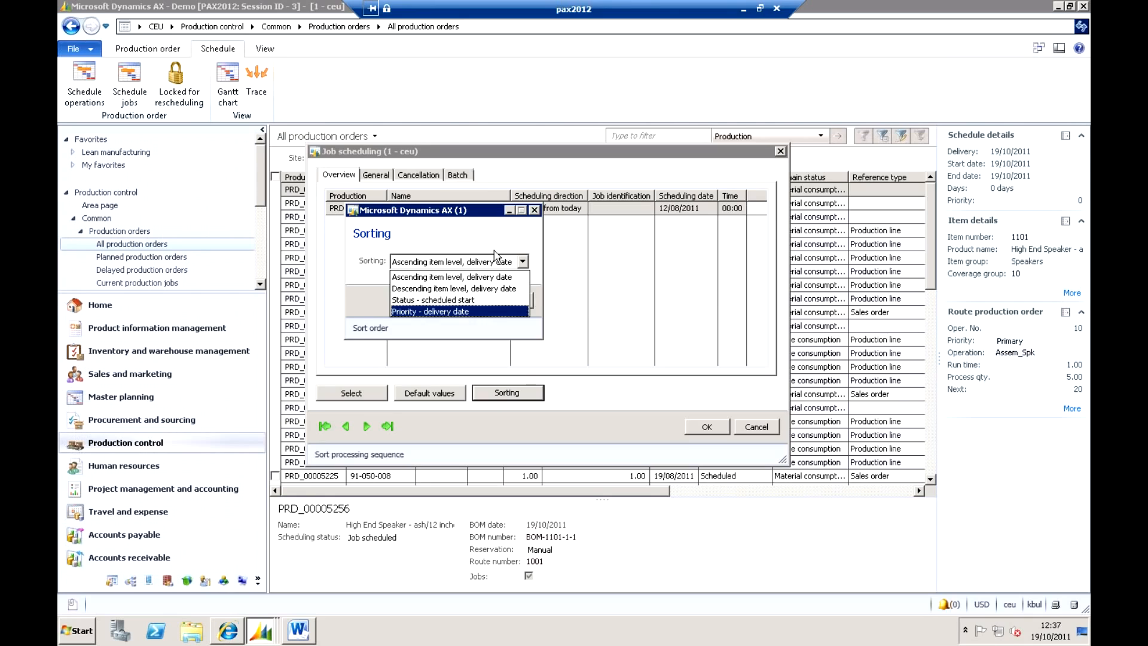
pyautogui.click(461, 246)
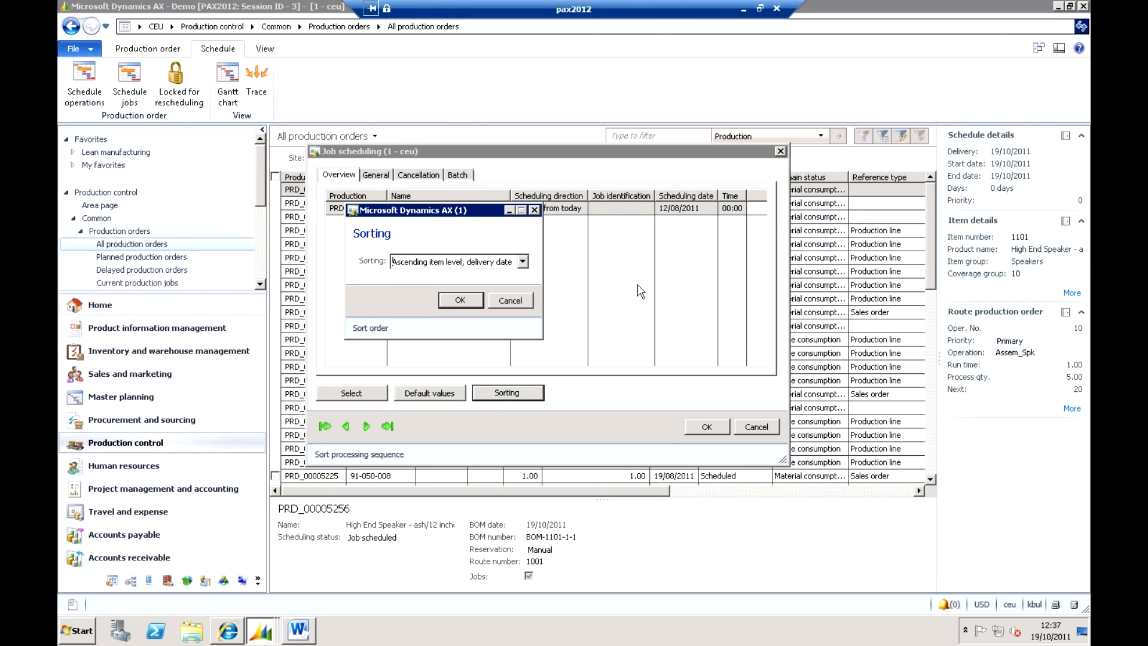
pyautogui.click(509, 300)
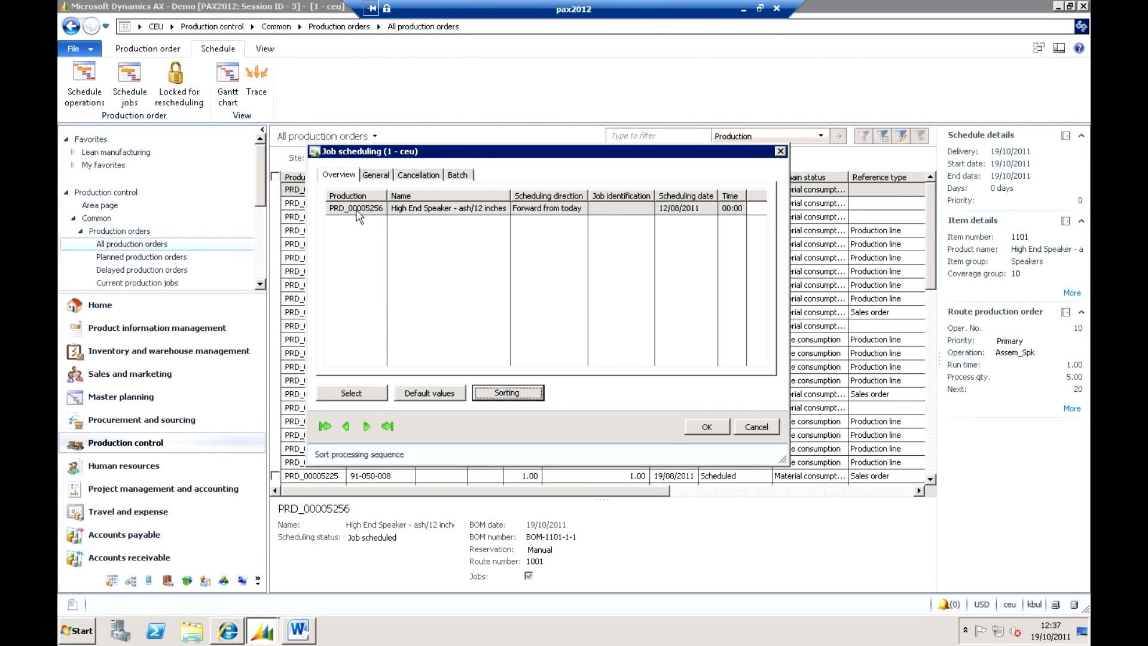
# Cancel job scheduling after checking its general settings, and open the Gantt chart for the 6-unit production order of item 1101.
pyautogui.click(376, 179)
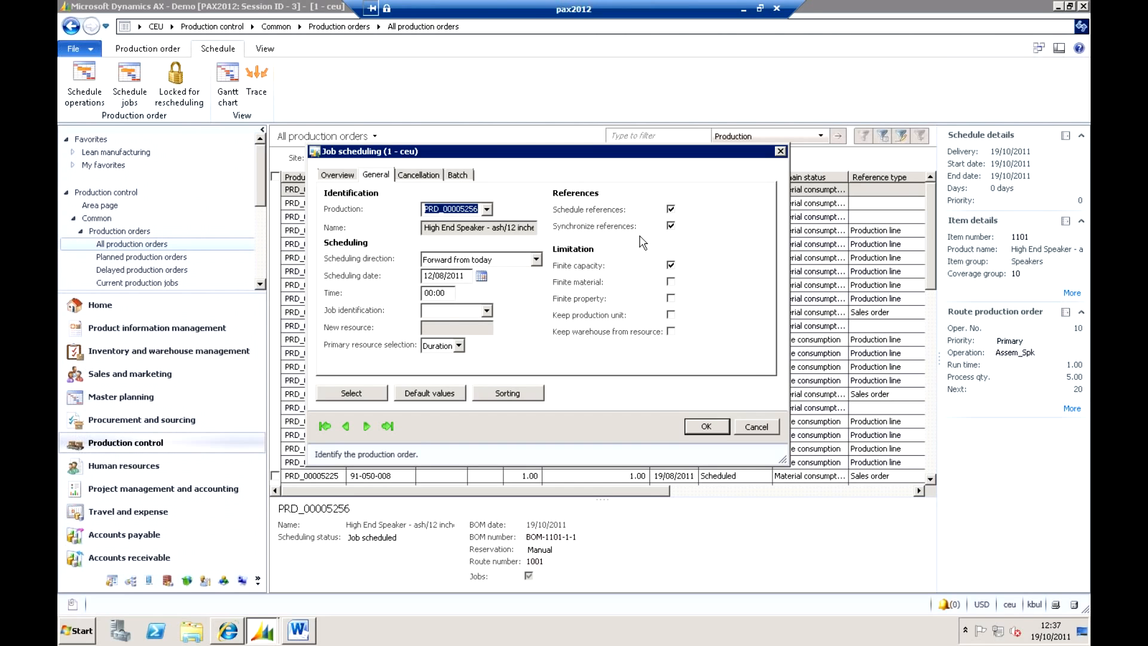
pyautogui.click(756, 427)
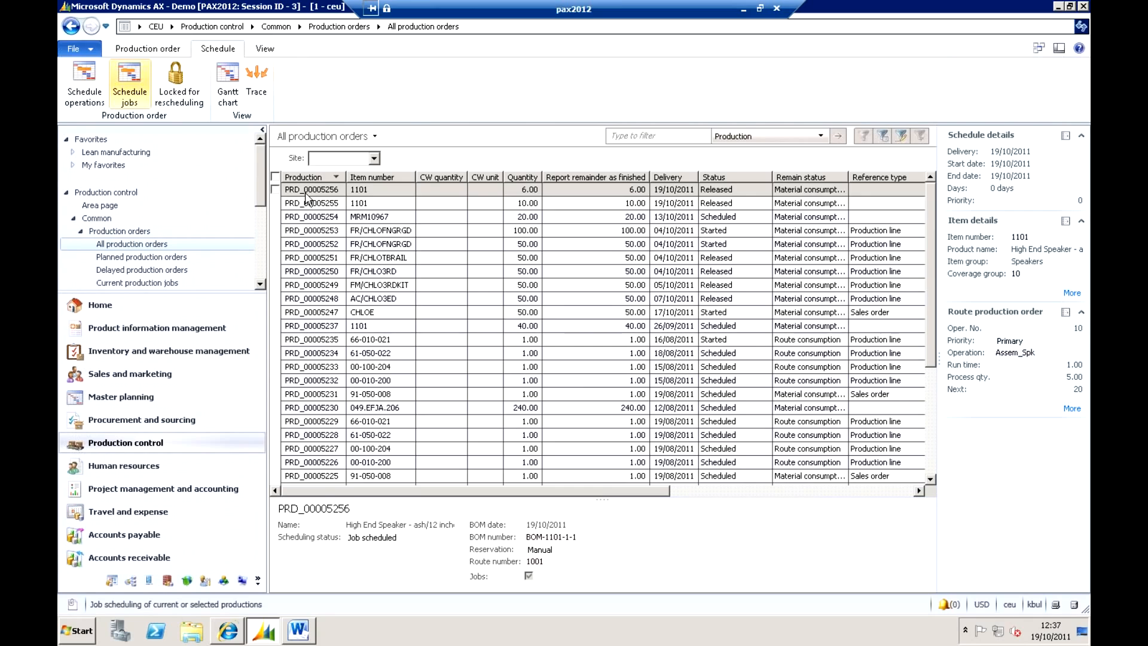
pyautogui.click(307, 193)
pyautogui.click(228, 84)
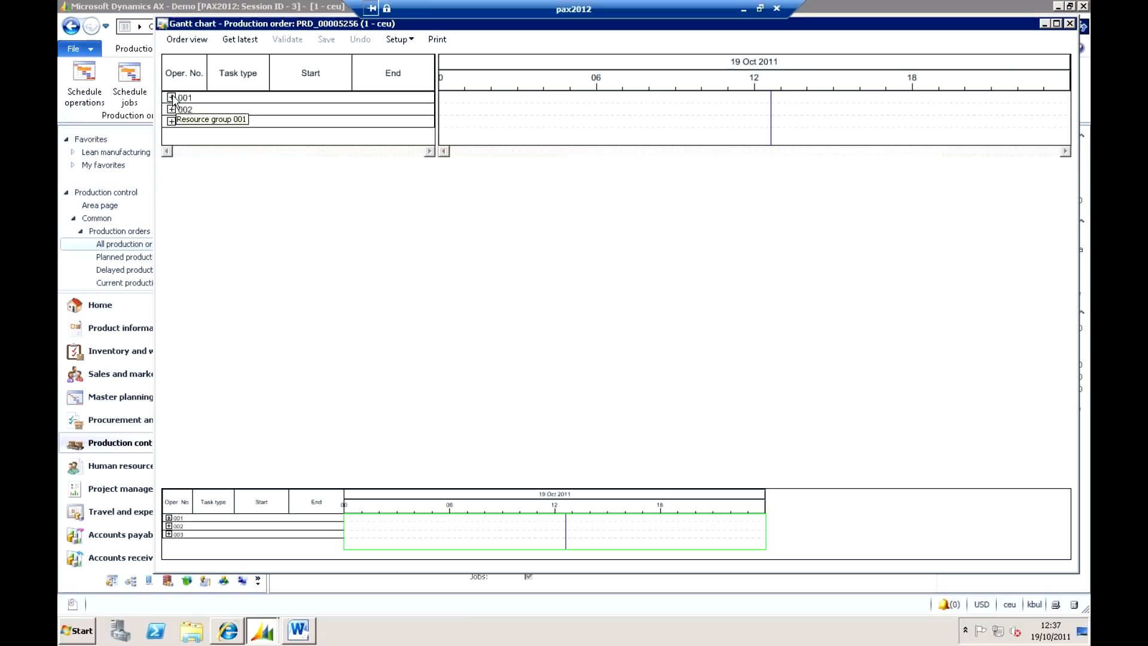
# Expand resource groups 001, 002 and 003 in the Gantt chart and show the jobs on resource 00102.
pyautogui.click(172, 98)
pyautogui.click(172, 141)
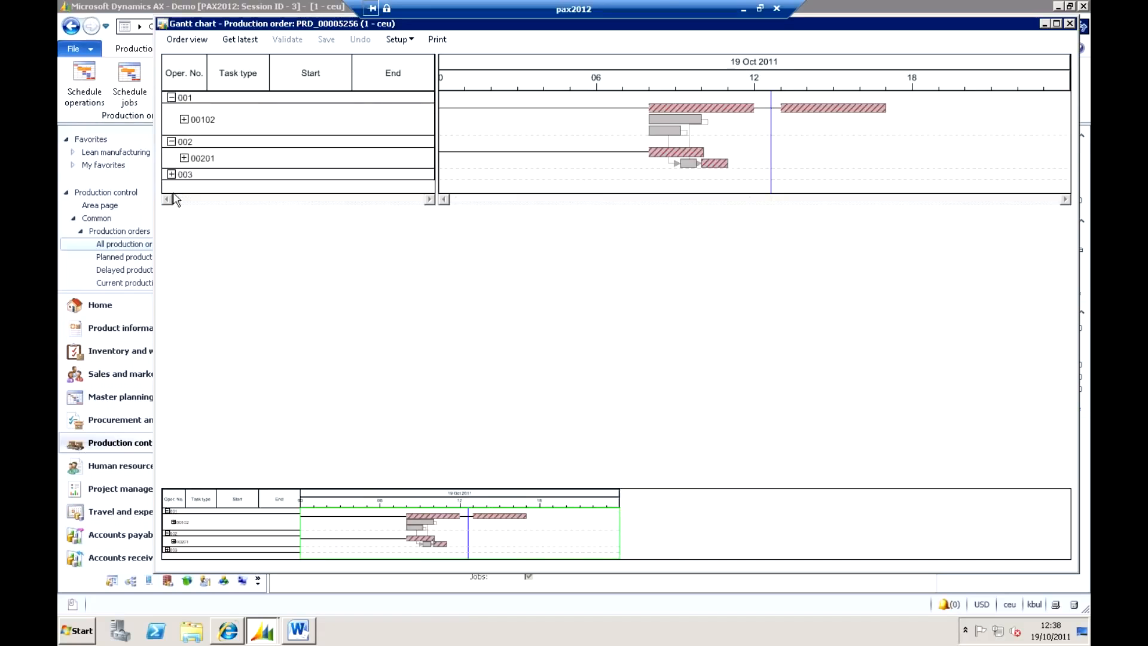
pyautogui.click(172, 175)
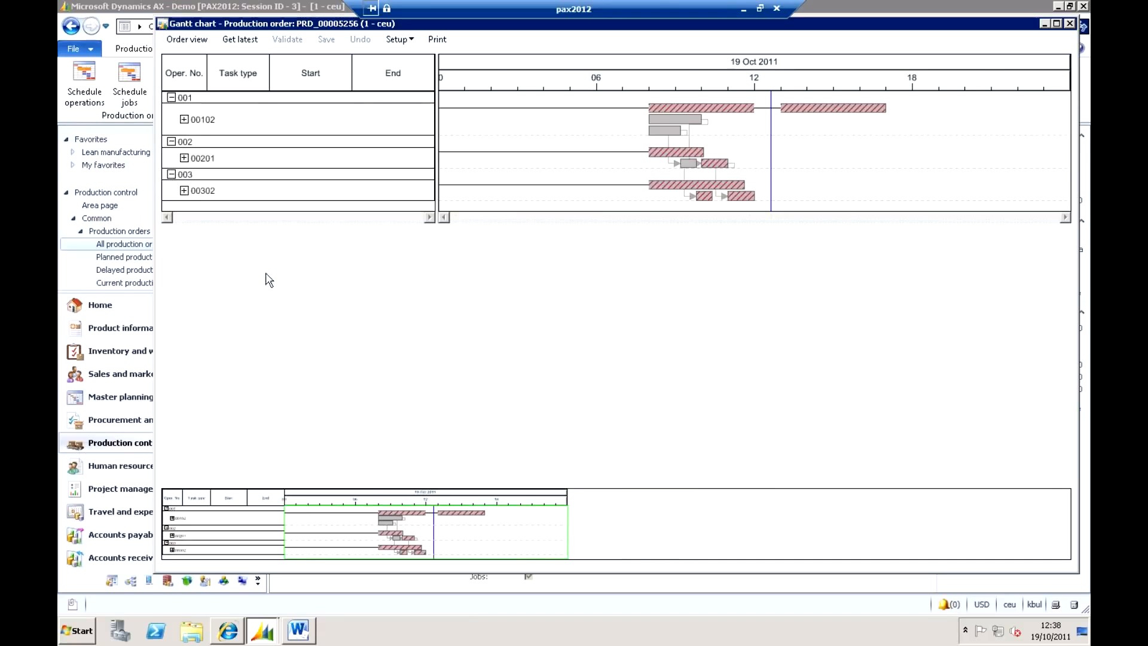
pyautogui.click(184, 119)
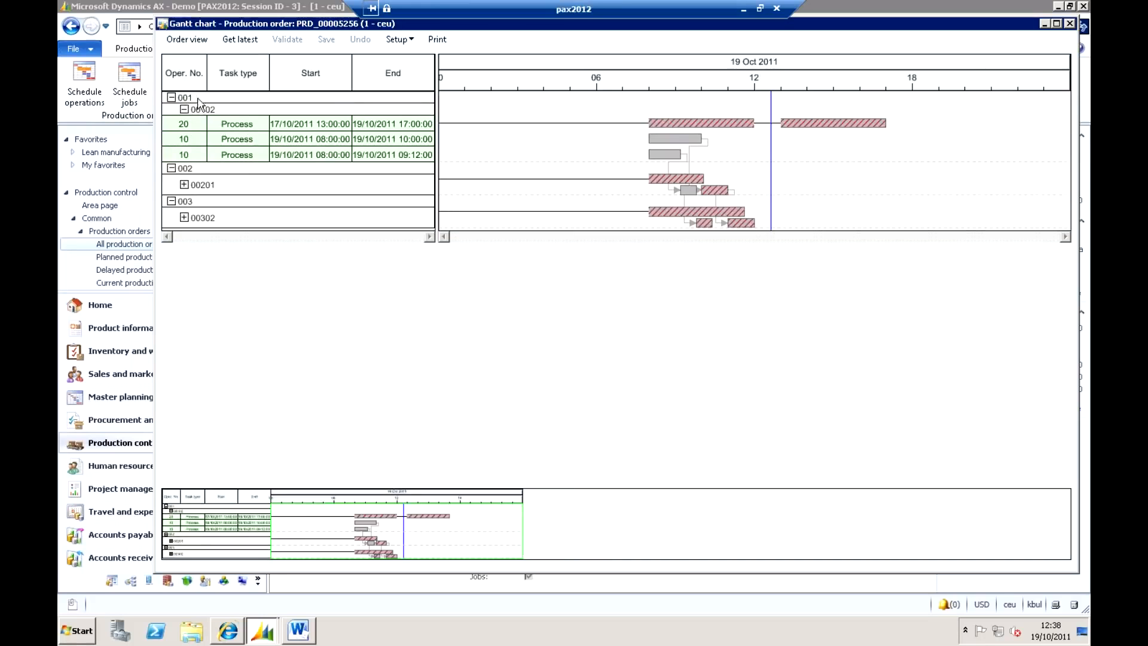
# Switch the Gantt chart to the order view and expand the last two production orders listed.
pyautogui.click(190, 40)
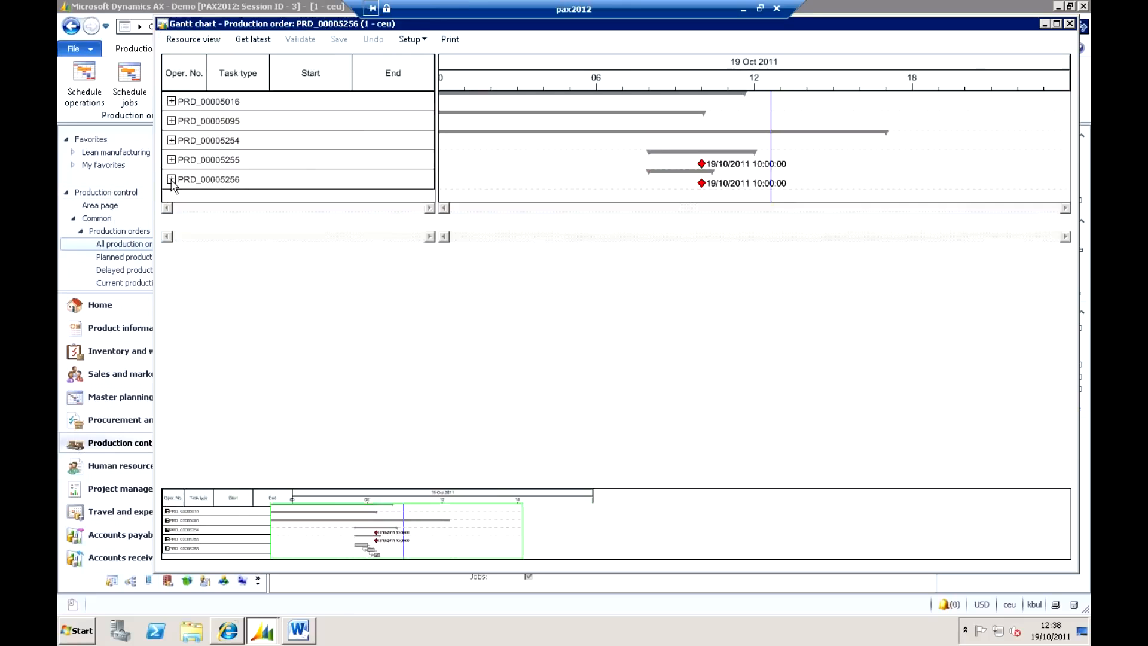
pyautogui.click(172, 179)
pyautogui.click(172, 160)
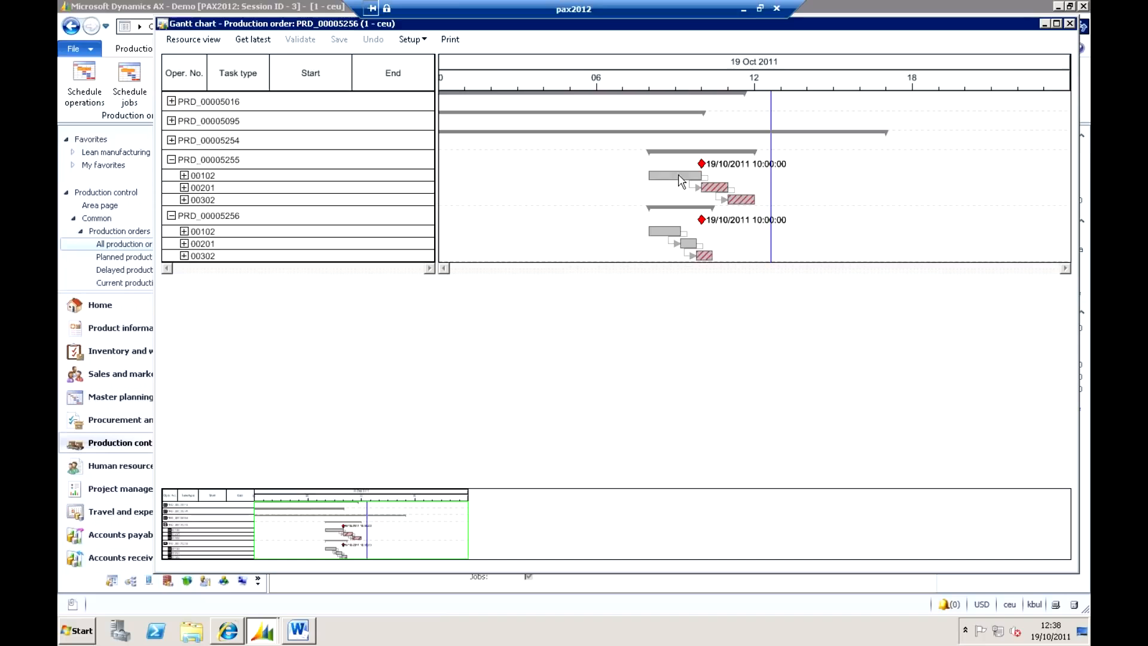
# Expand resources 00302, 00201 and 00102 under the upper expanded production order to inspect operations 10, 20 and 30.
pyautogui.click(332, 175)
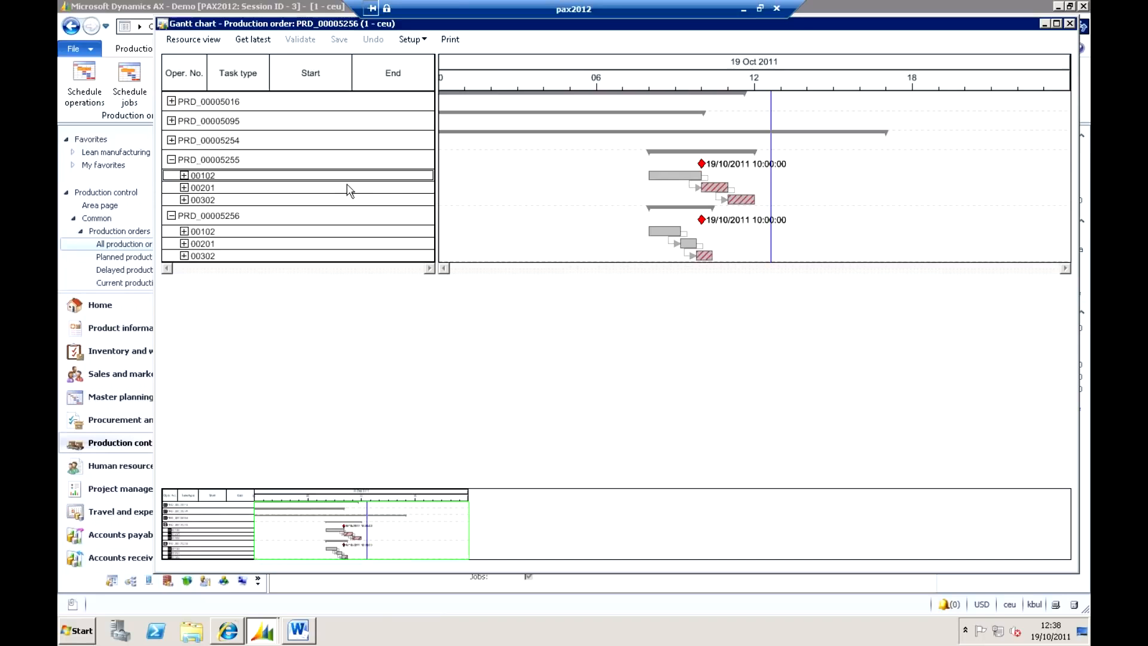
pyautogui.click(351, 190)
pyautogui.click(345, 201)
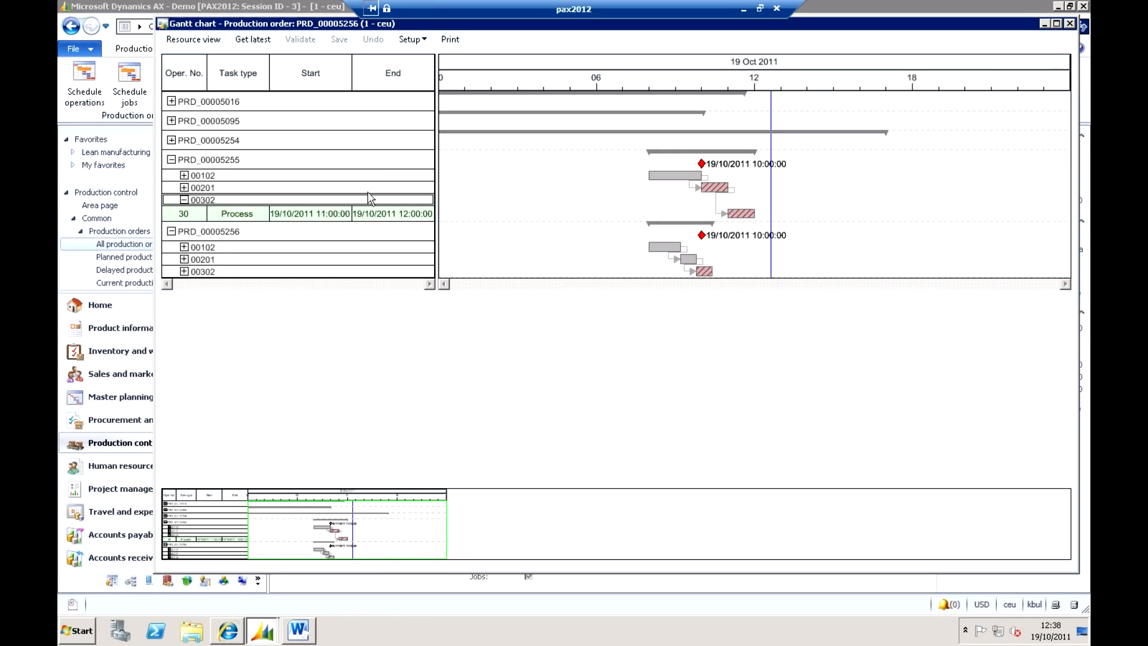
pyautogui.click(184, 188)
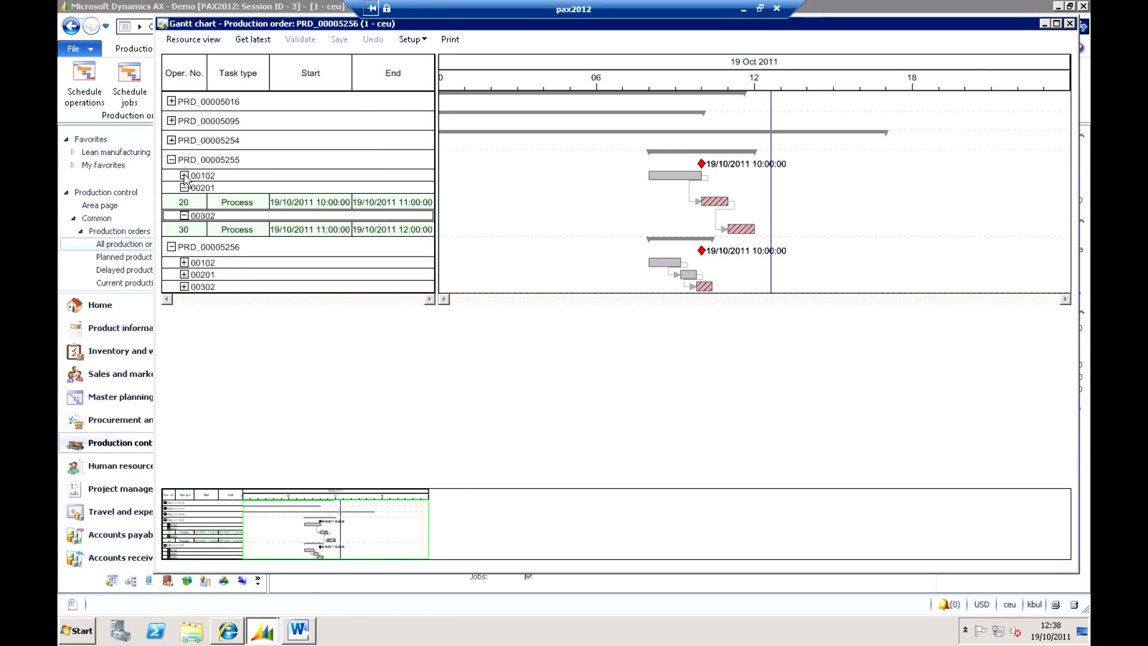
pyautogui.click(184, 176)
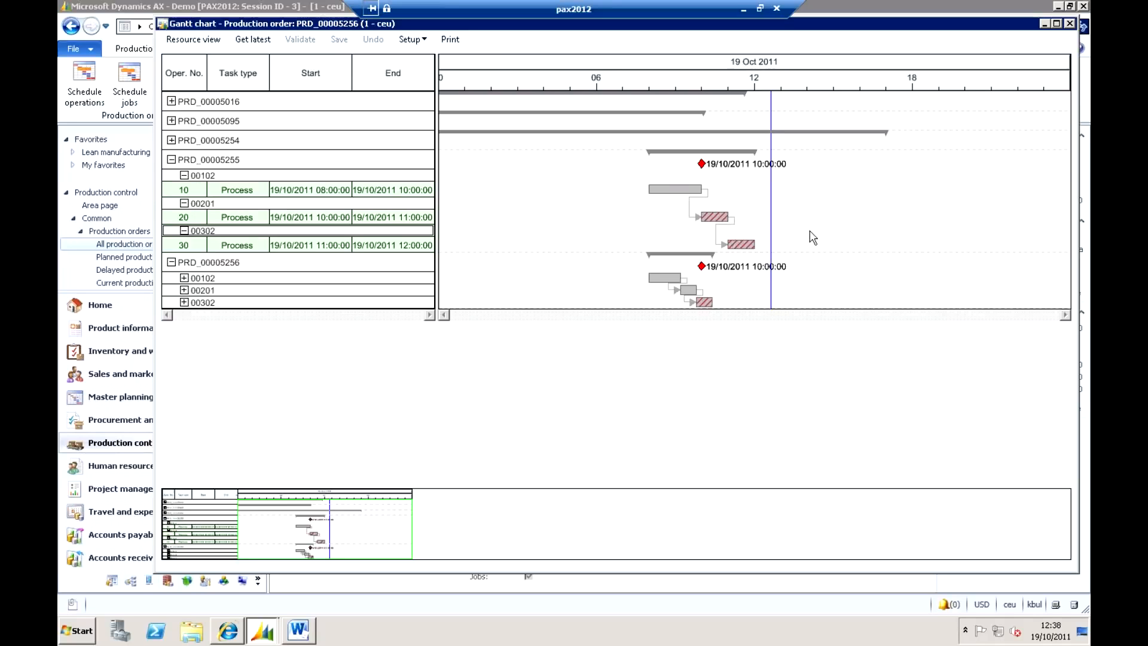
# Try moving operation 10 on resource 00102 to start at about 13:18 on 19/10/2011 and scheduling its next jobs.
pyautogui.moveTo(674, 189); pyautogui.dragTo(816, 189)
pyautogui.rightClick(817, 187)
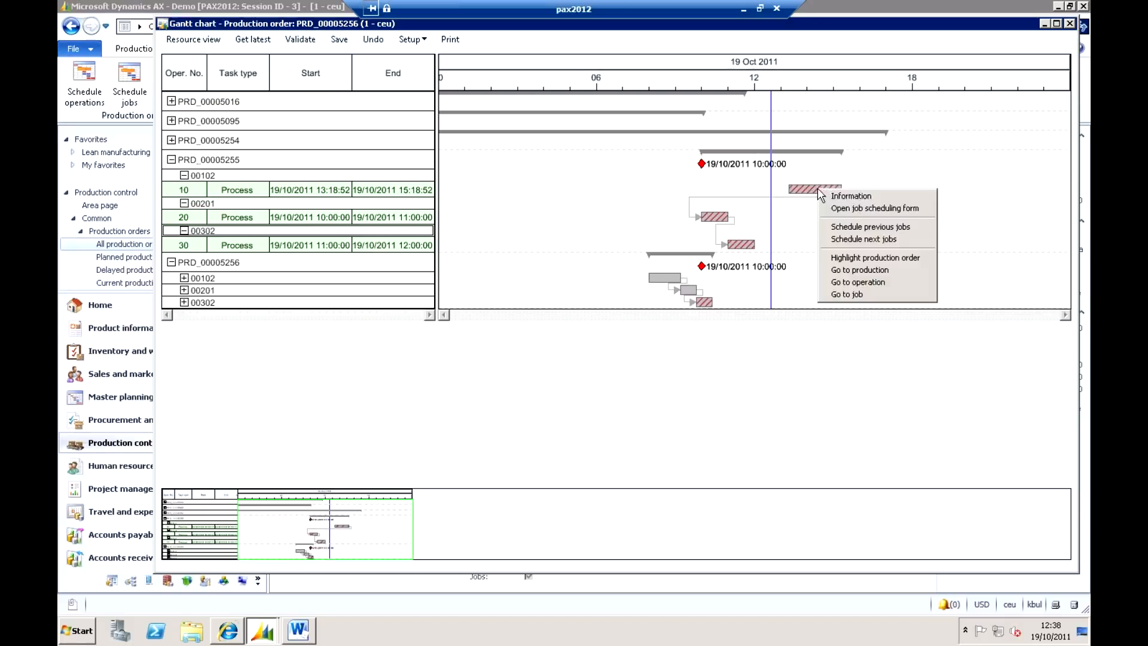
pyautogui.click(857, 240)
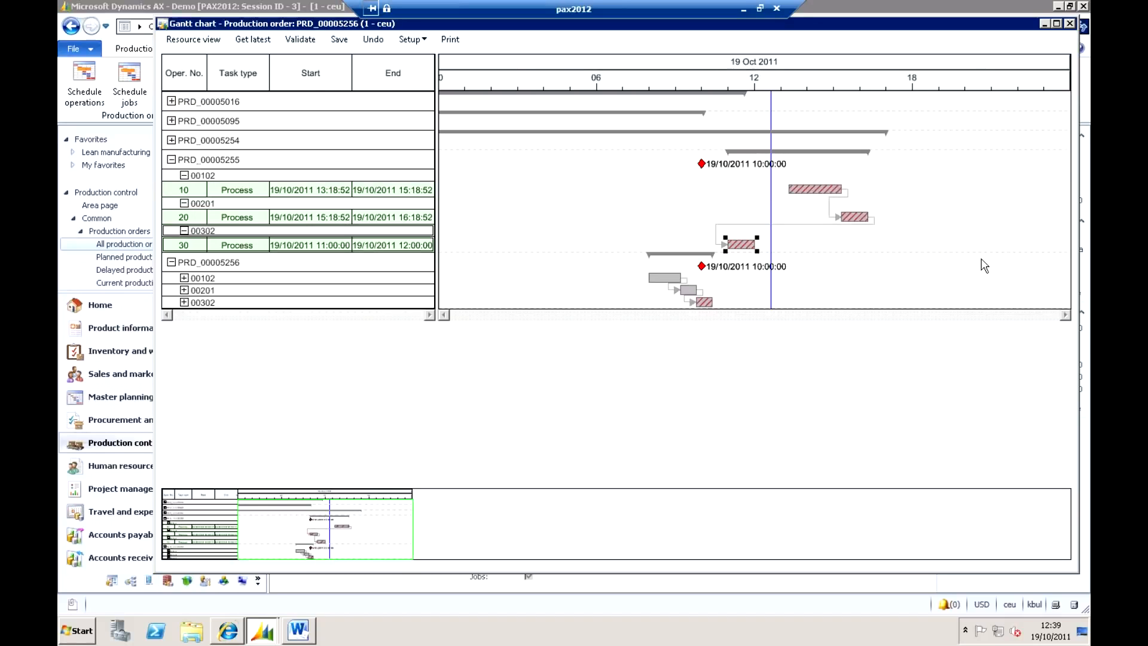
# Undo the scheduling of the next jobs and the move of operation 10.
pyautogui.click(481, 338)
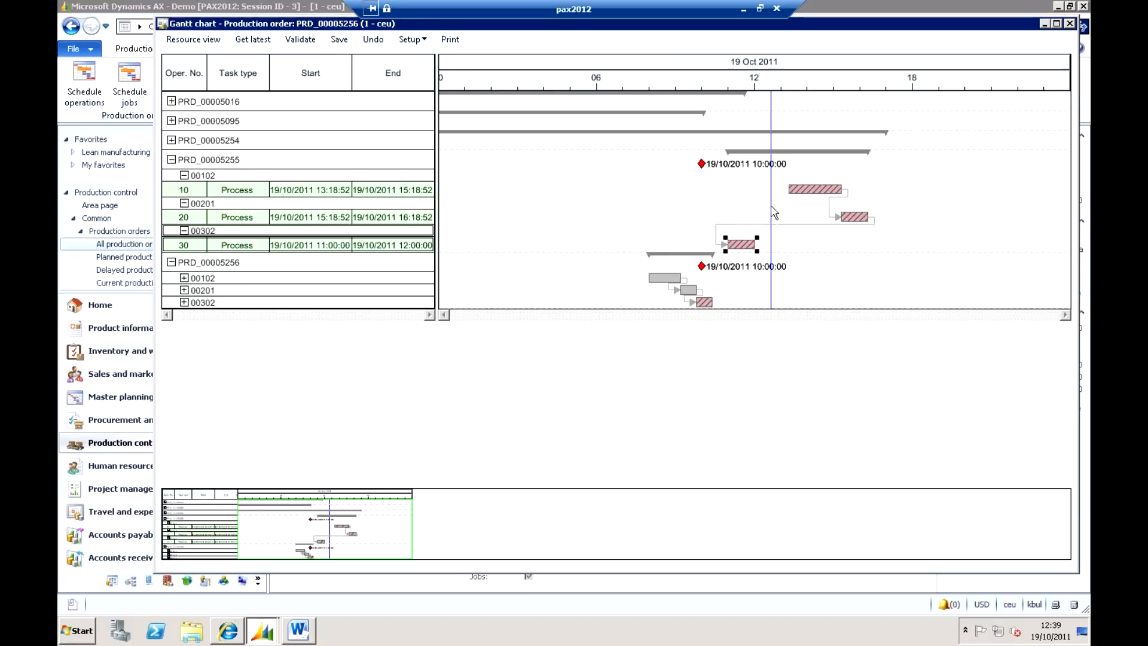
pyautogui.click(372, 40)
pyautogui.click(366, 42)
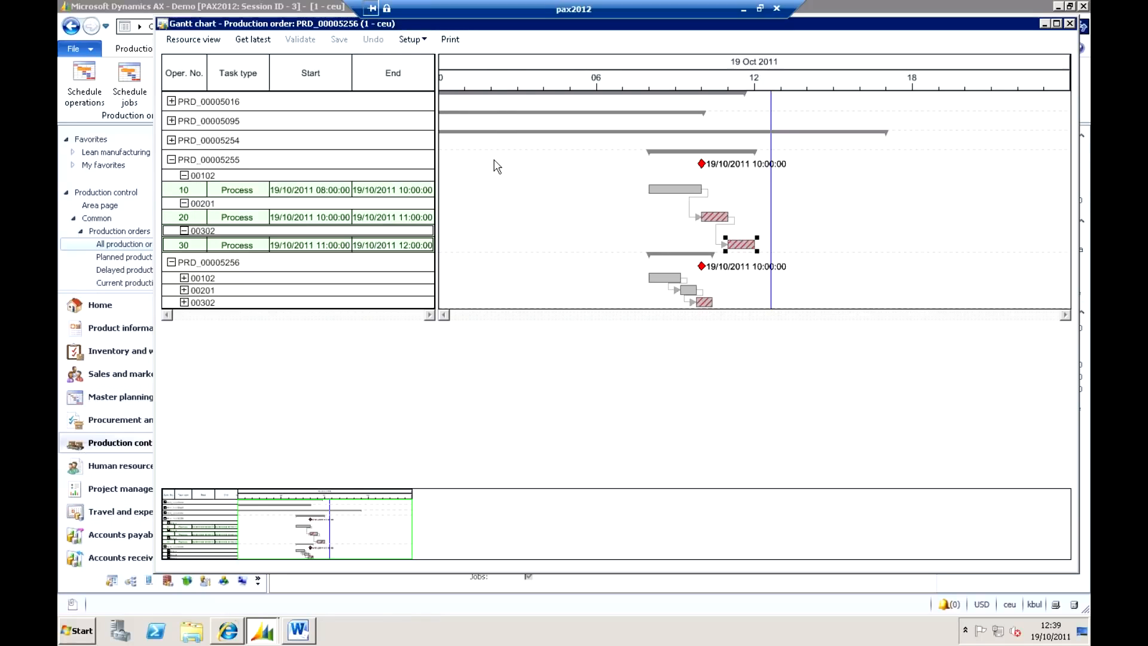
# Show the histogram for resource 00102 under the upper expanded order and enlarge its numeric scale.
pyautogui.click(217, 175)
pyautogui.rightClick(219, 174)
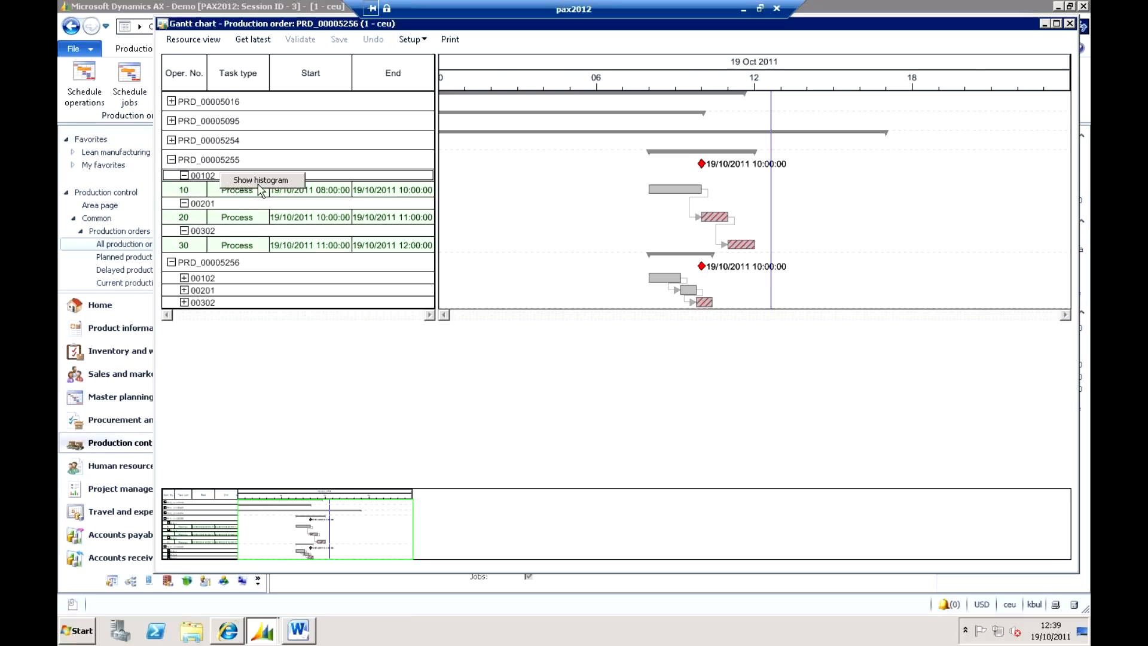
pyautogui.click(259, 180)
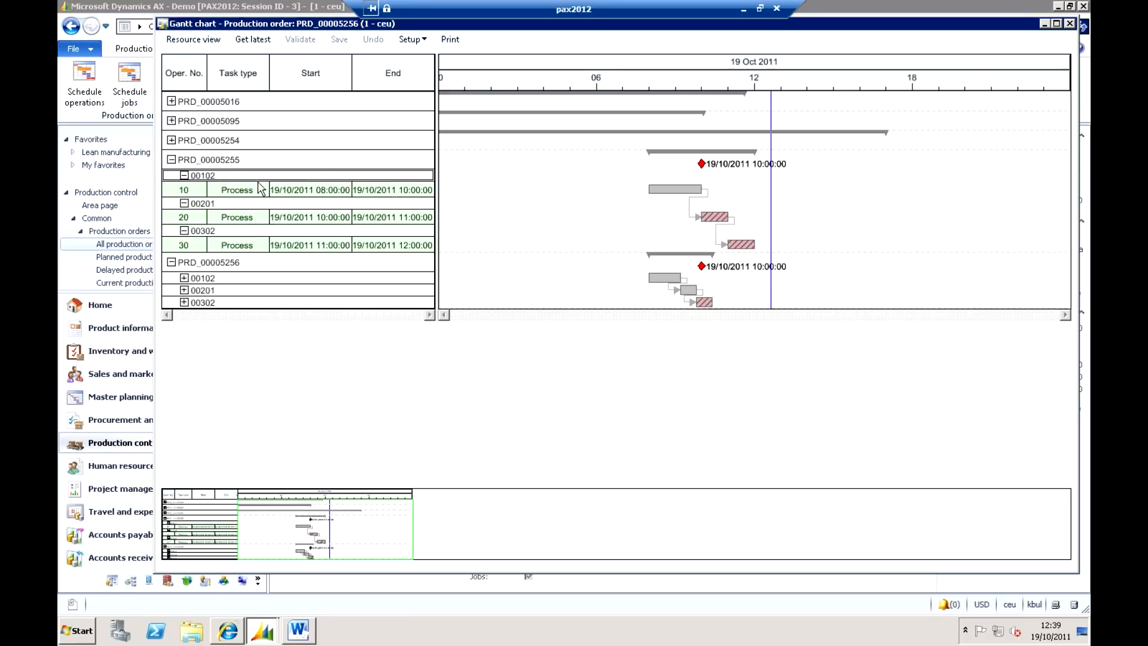
pyautogui.moveTo(429, 346); pyautogui.dragTo(428, 330)
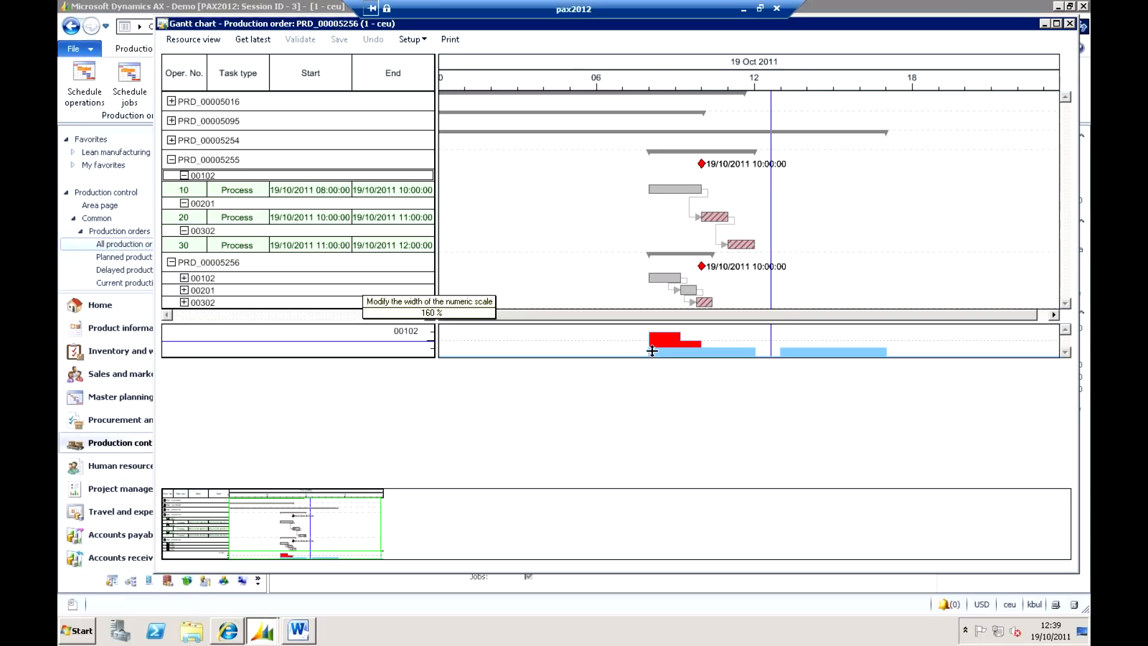
pyautogui.moveTo(652, 351); pyautogui.dragTo(688, 410)
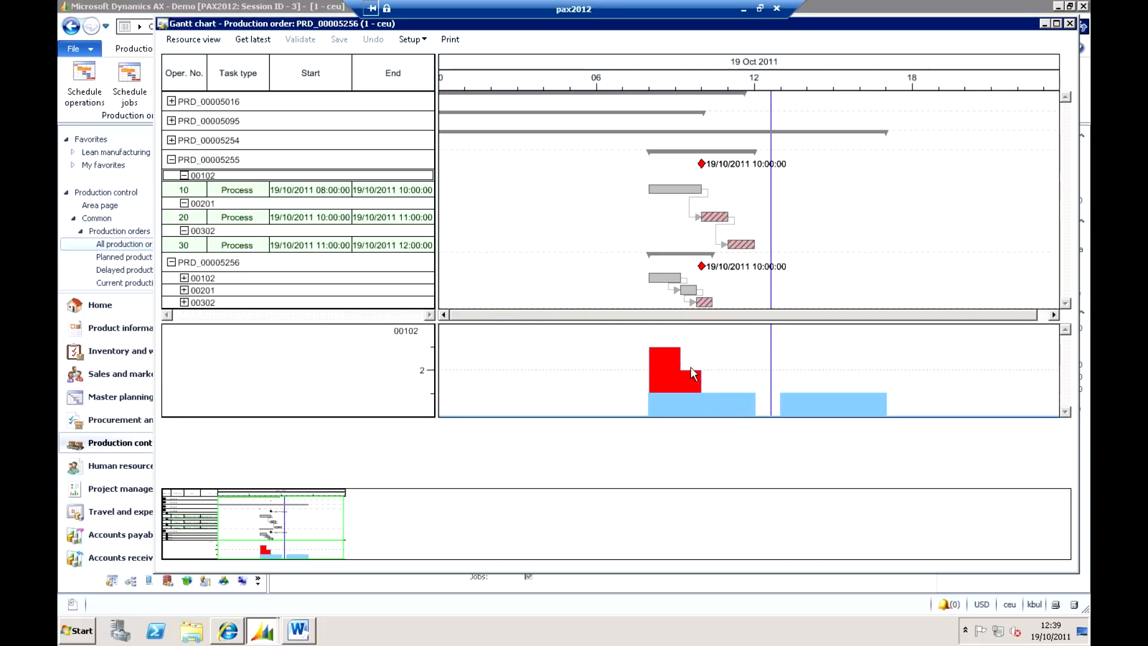
# Try moving operation 10 on resource 00102 to start at about 11:10 on 19/10/2011 and review the timescale options.
pyautogui.moveTo(675, 189); pyautogui.dragTo(757, 190)
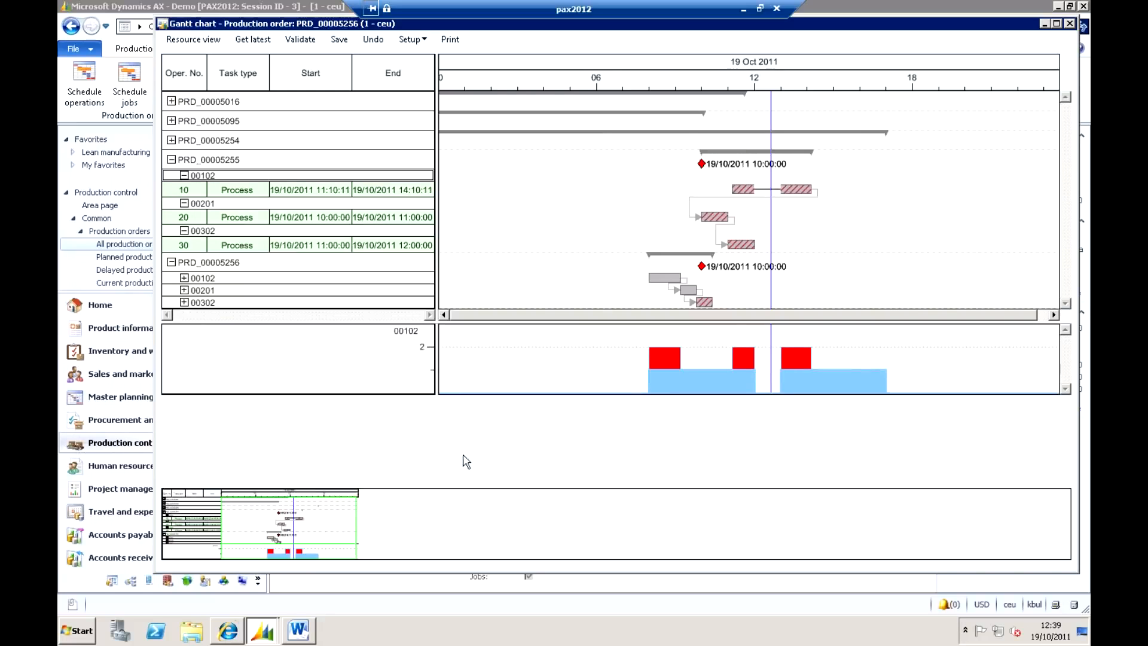
pyautogui.rightClick(556, 91)
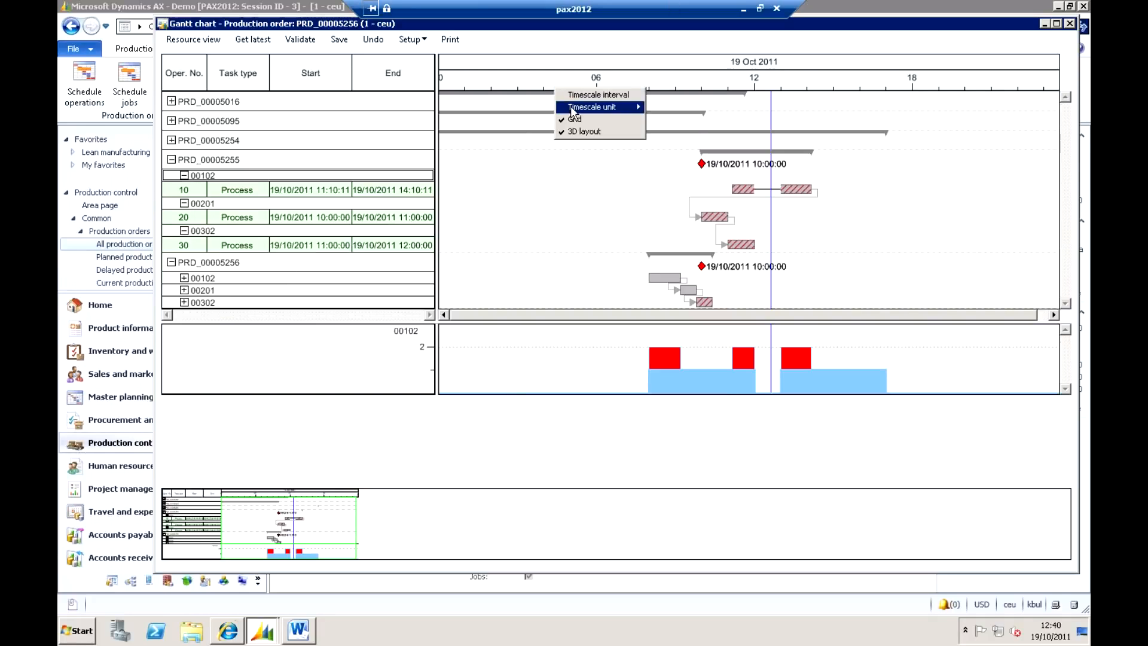
pyautogui.moveTo(573, 111)
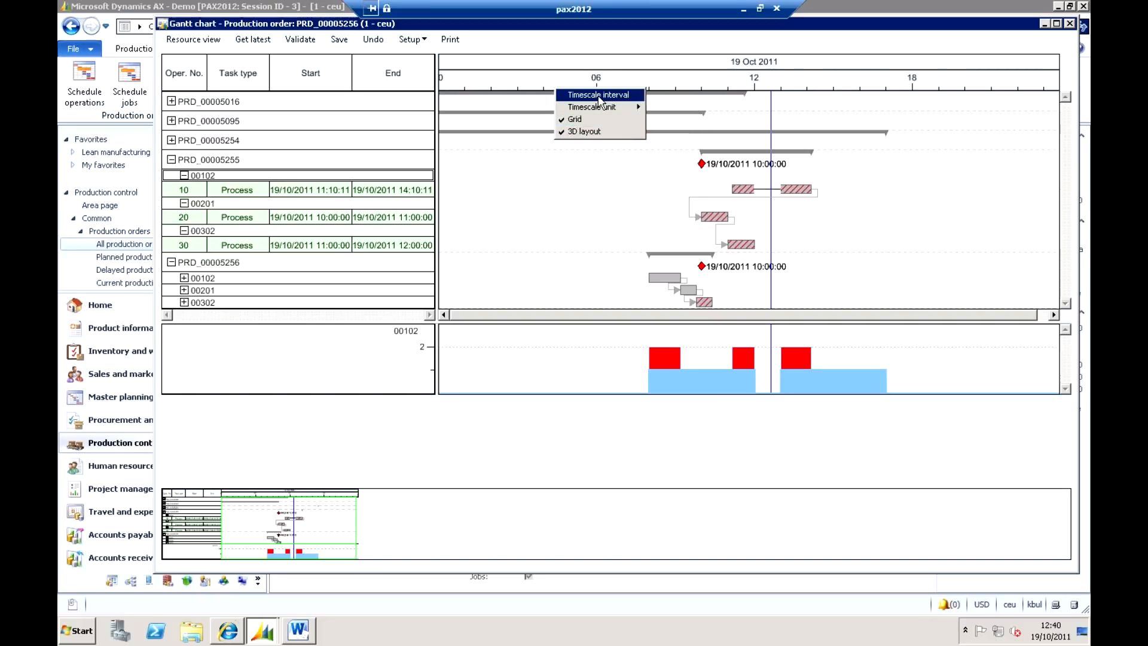
# Review the chart's units, 3D layout and zoom options, and close the Gantt chart to return to the production orders.
pyautogui.rightClick(557, 214)
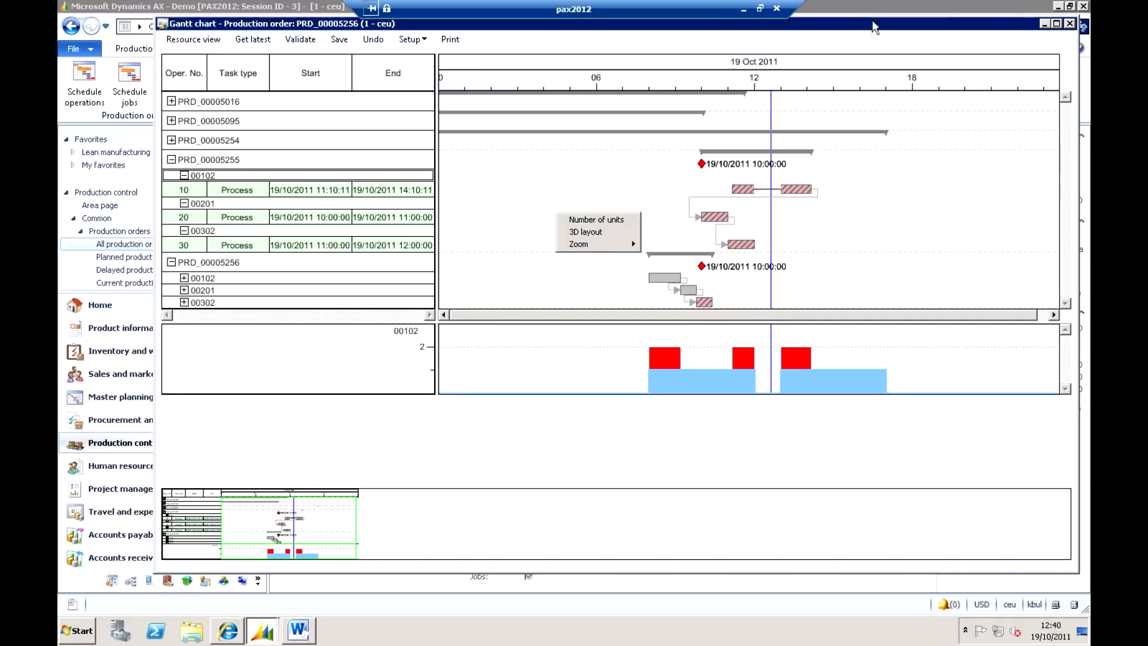
pyautogui.click(867, 35)
pyautogui.moveTo(864, 39); pyautogui.dragTo(857, 34)
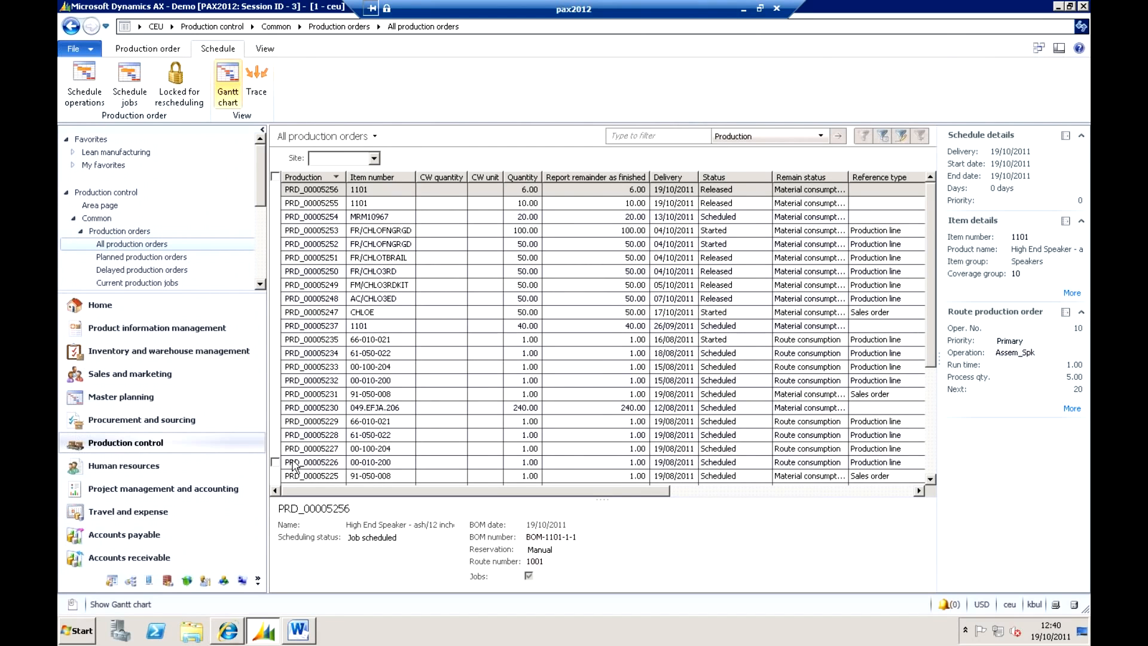